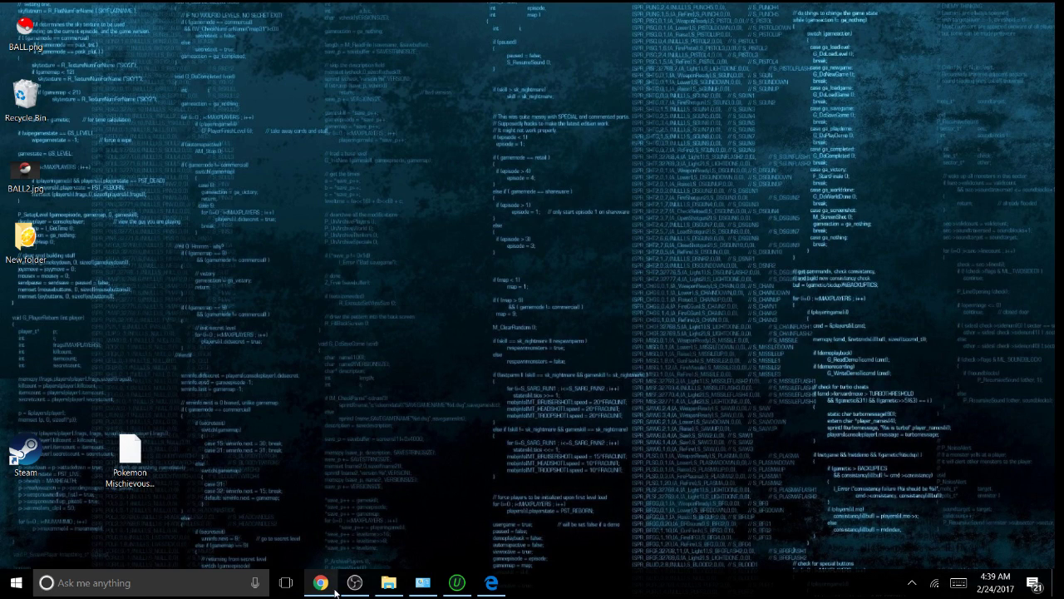
Reload kodi.tv/download in Edge and start downloading the Kodi 17.1 Windows RC installer
click(494, 587)
scroll(335, 210, up, 5)
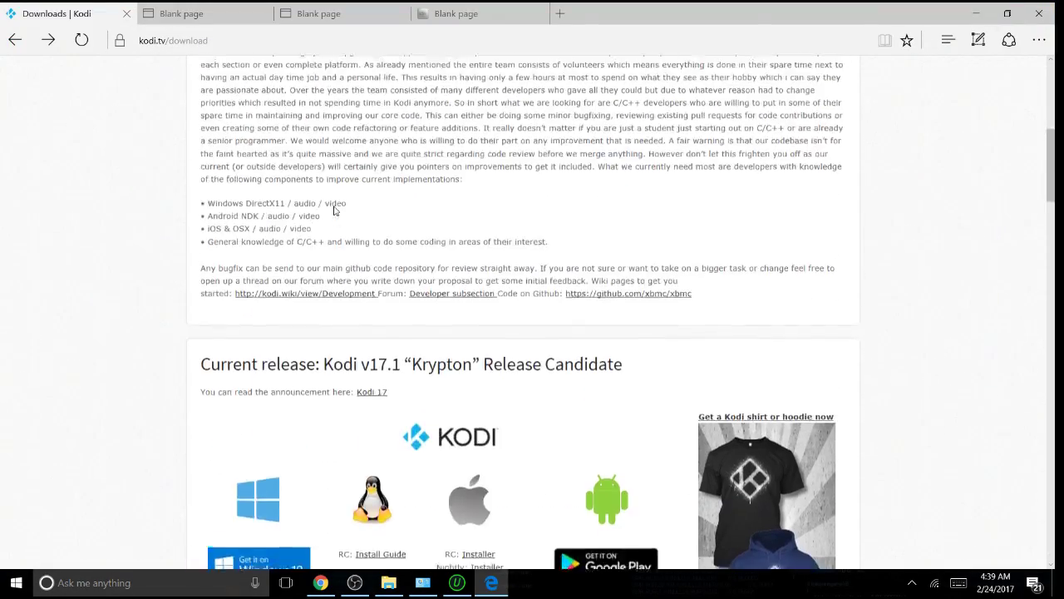
scroll(335, 211, up, 5)
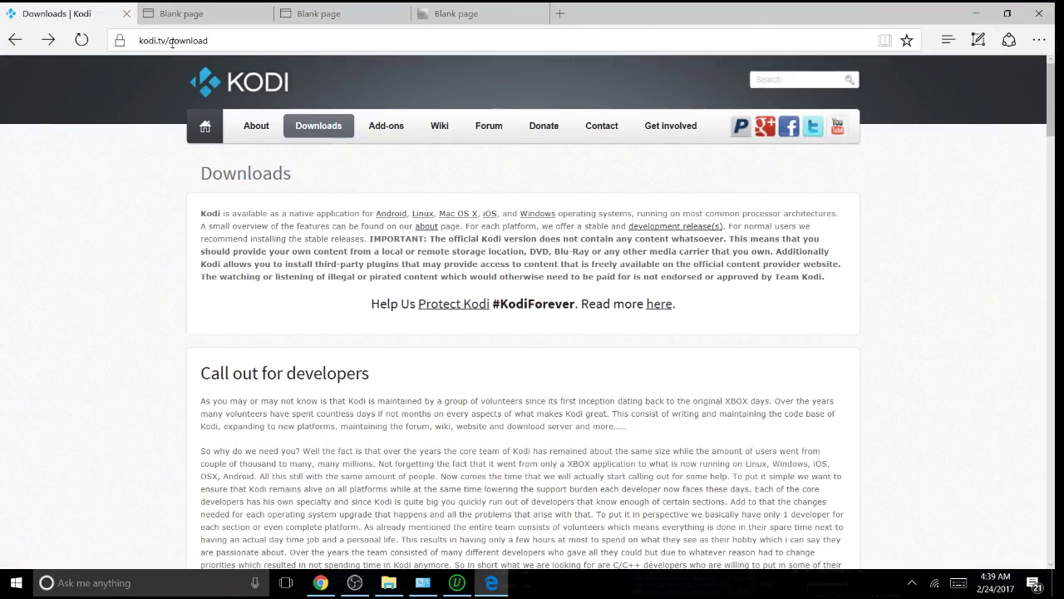
click(345, 125)
click(345, 125)
scroll(359, 151, down, 10)
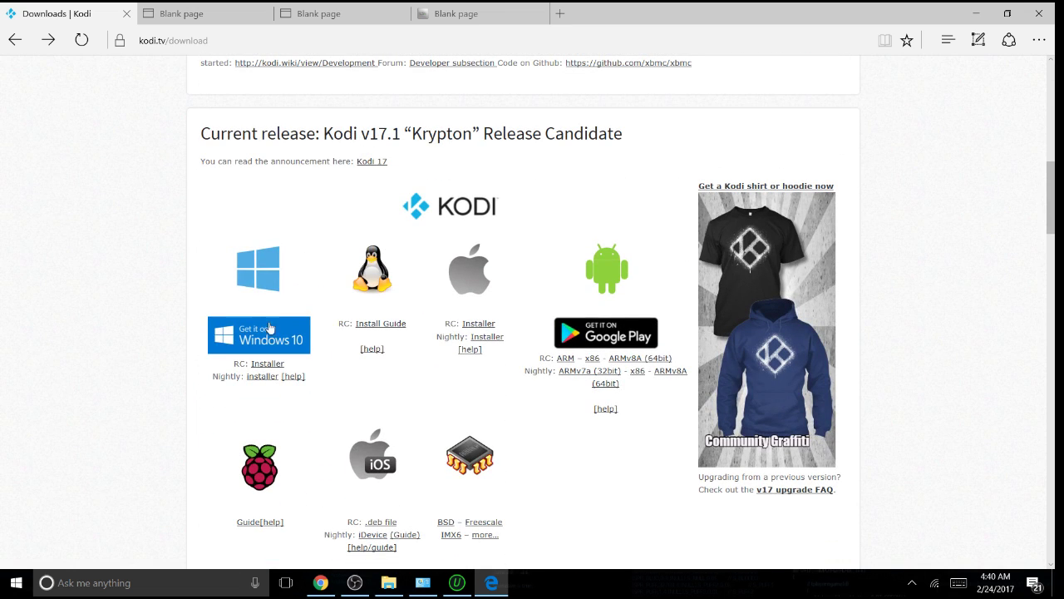
click(268, 367)
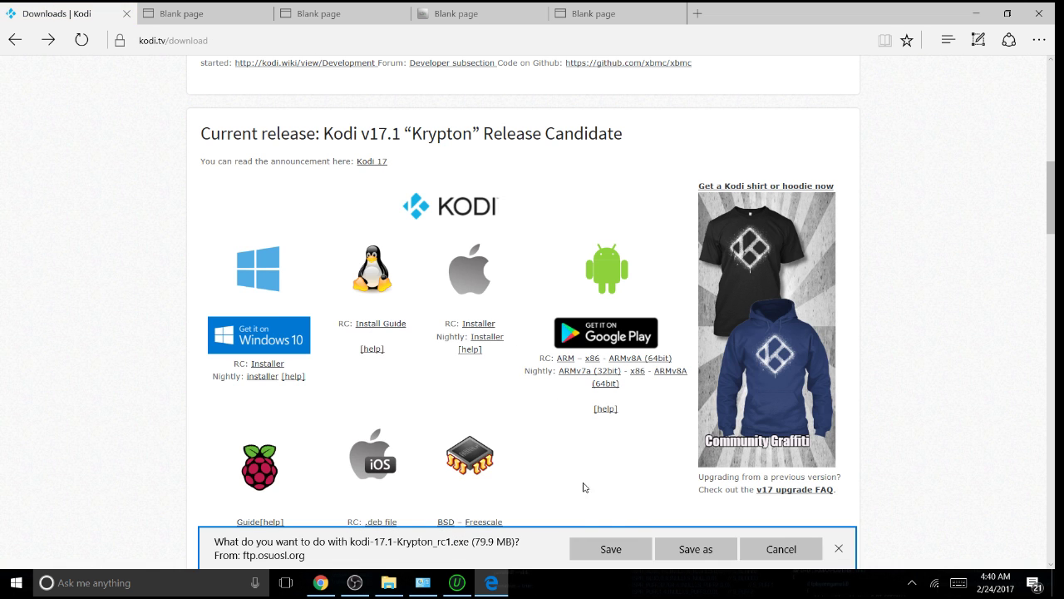
Save kodi-17.1-Krypton_rc1.exe and run it once the download finishes
click(634, 555)
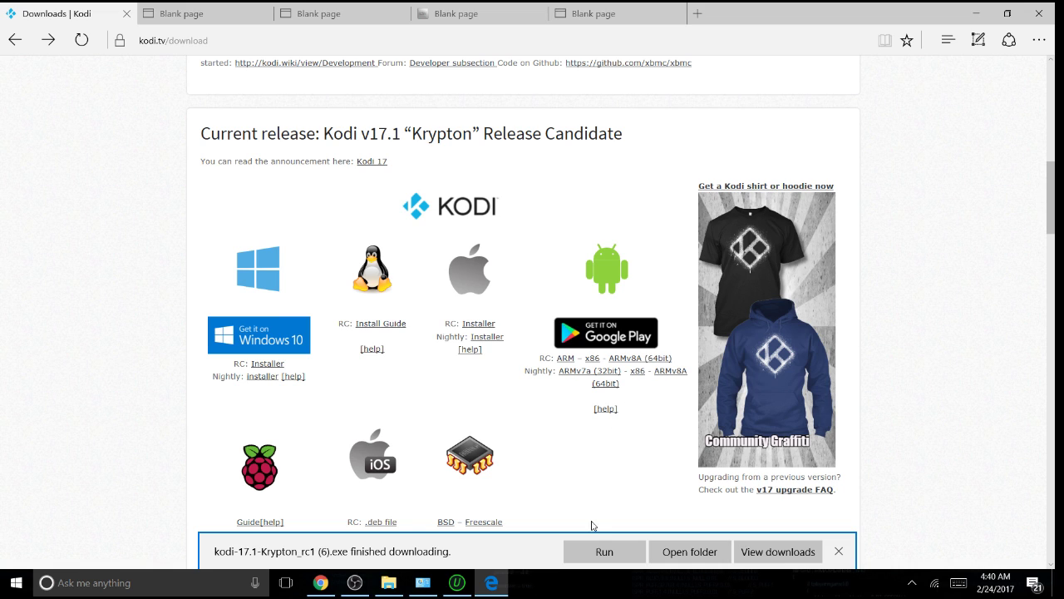
click(592, 555)
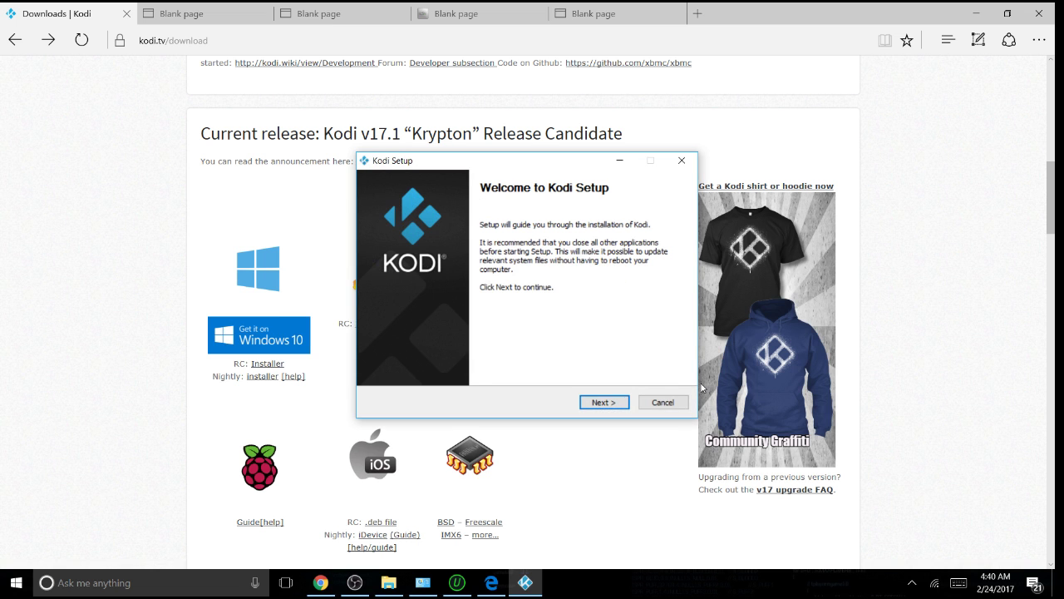
Install Kodi with default components and location, set to launch Kodi when setup completes
click(611, 404)
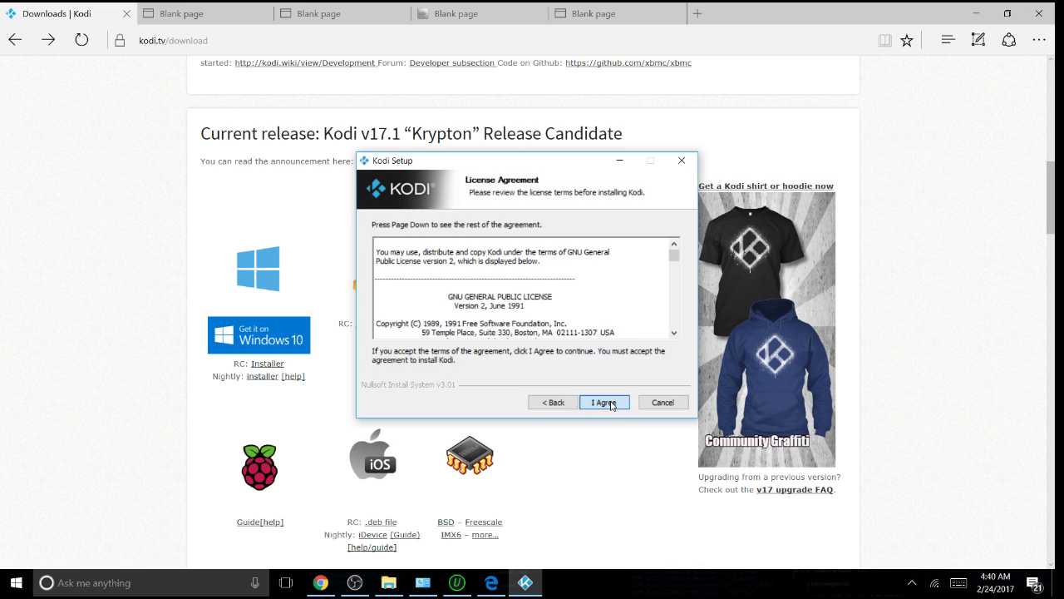
click(612, 404)
click(611, 404)
click(611, 404)
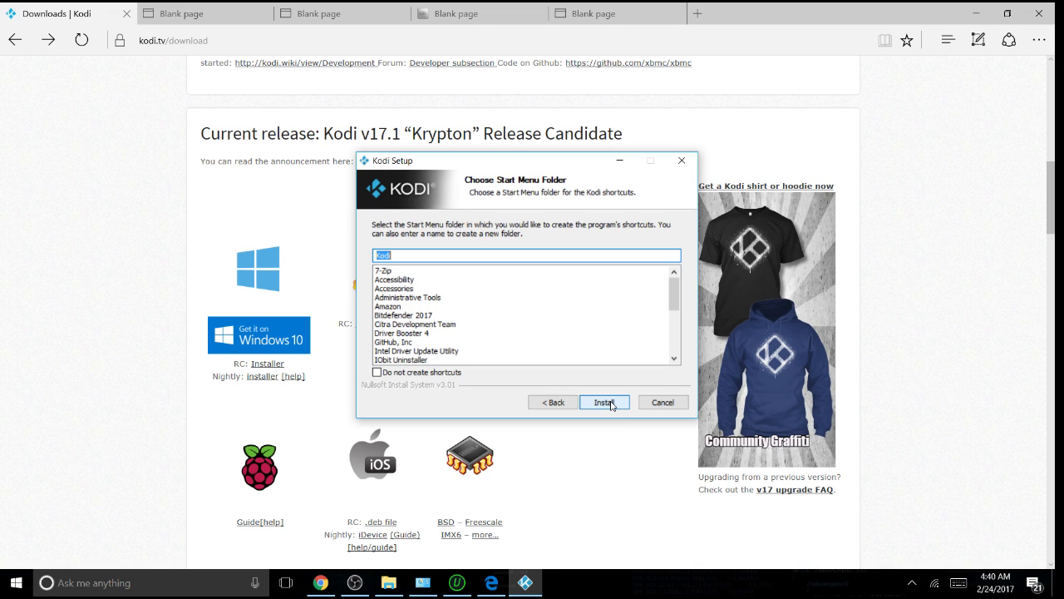
click(611, 404)
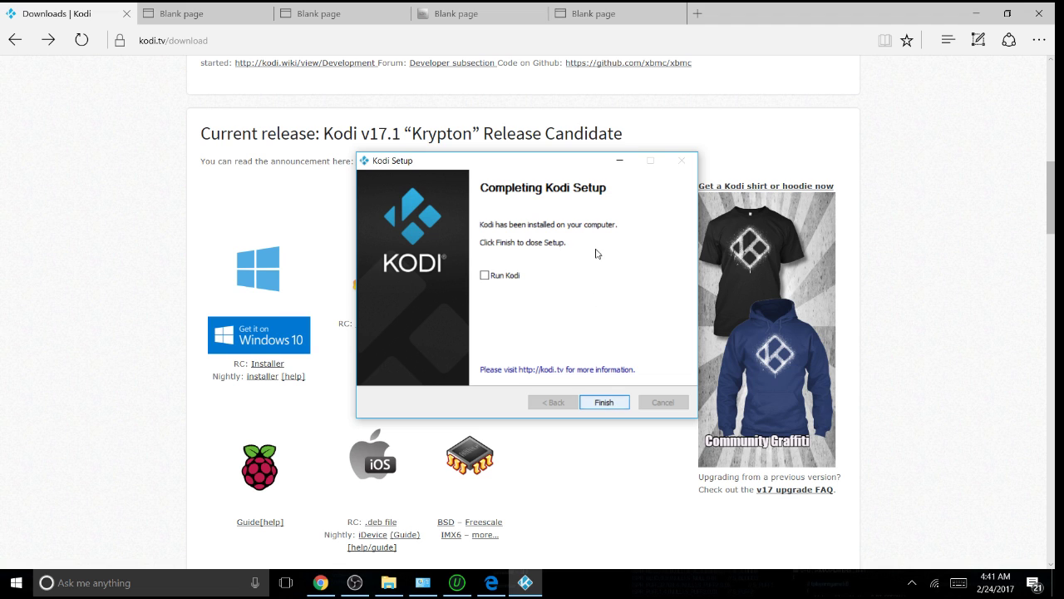
click(484, 275)
Finish the Kodi installer, then go to System settings from Kodi's settings gear
click(604, 402)
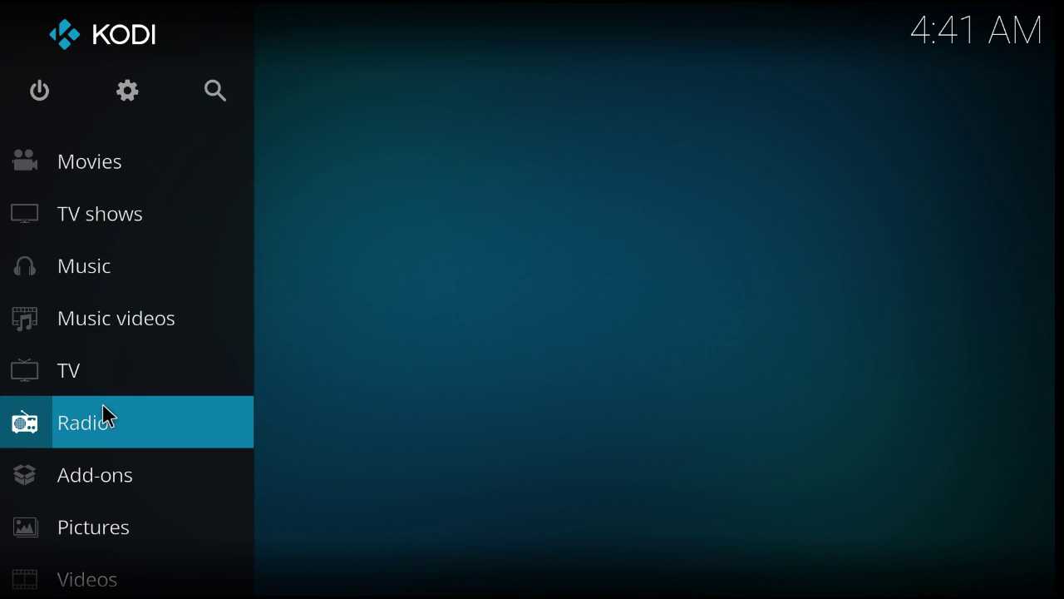
mouse_move(138, 170)
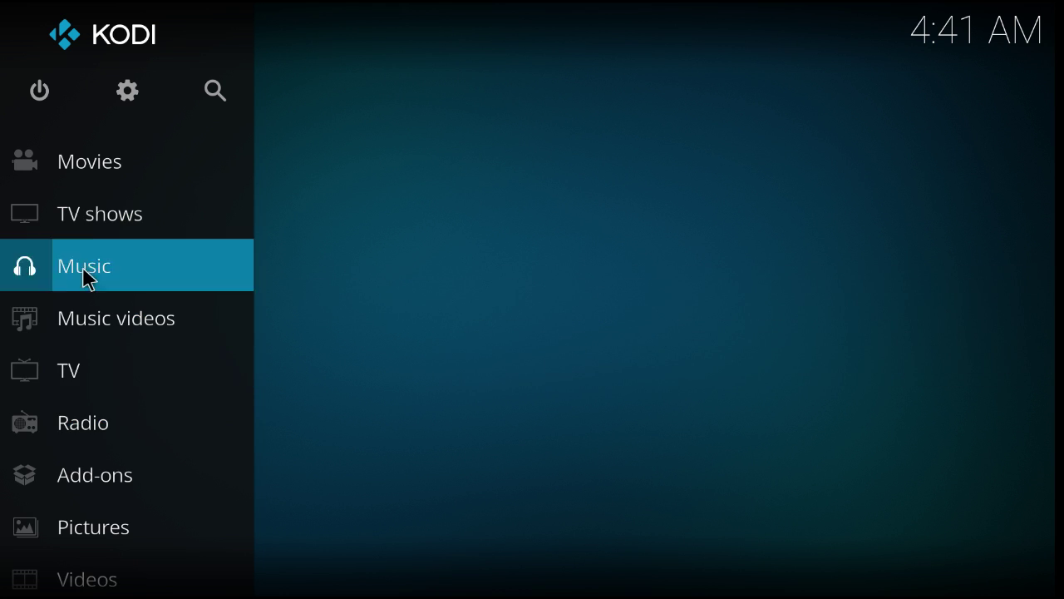
click(129, 94)
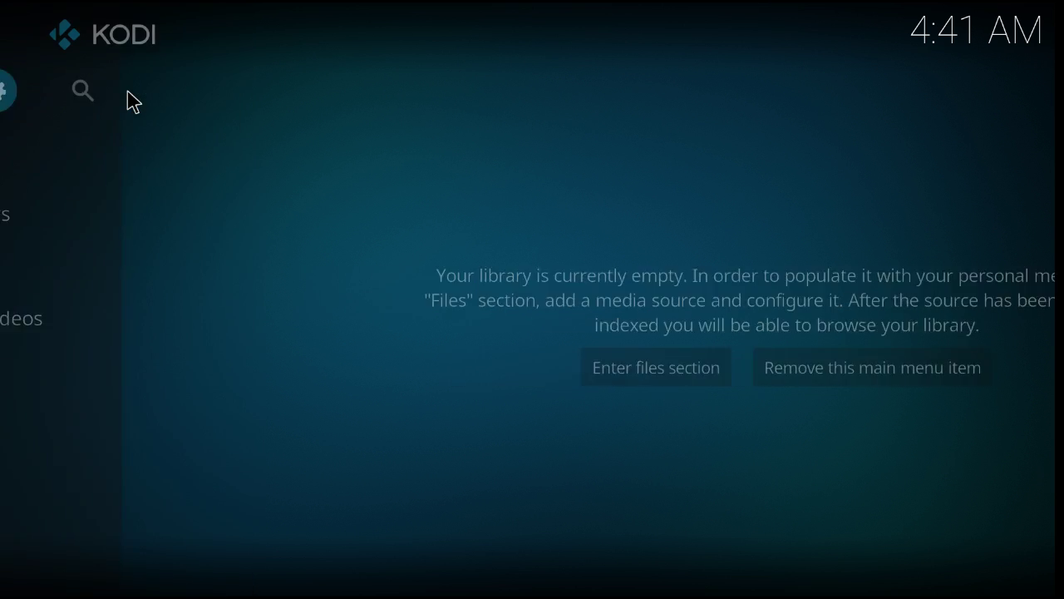
click(894, 308)
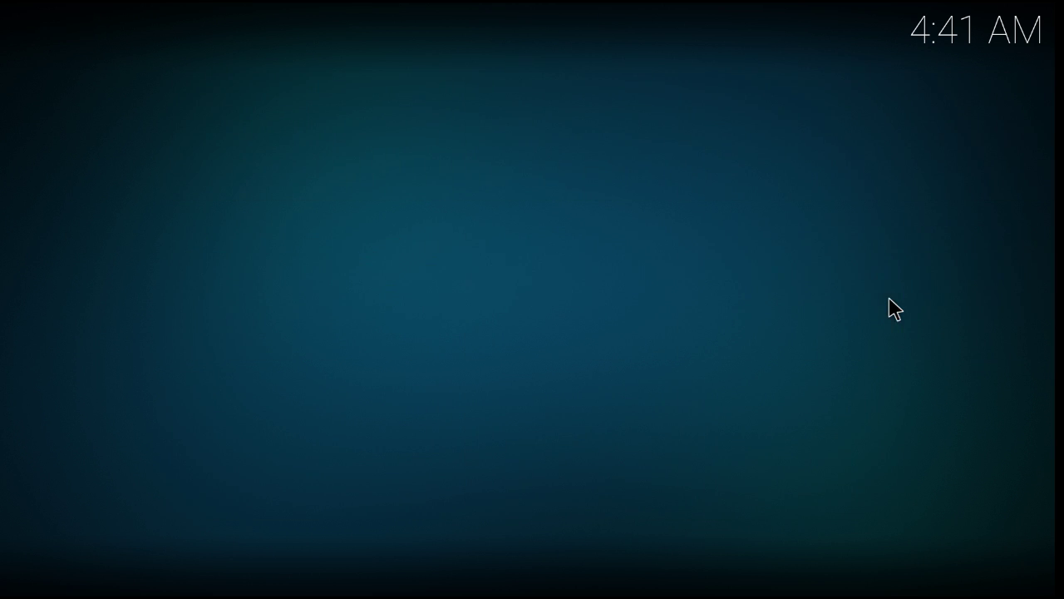
Turn on Unknown sources under Add-ons, accept the warning, and return to System settings
mouse_move(200, 420)
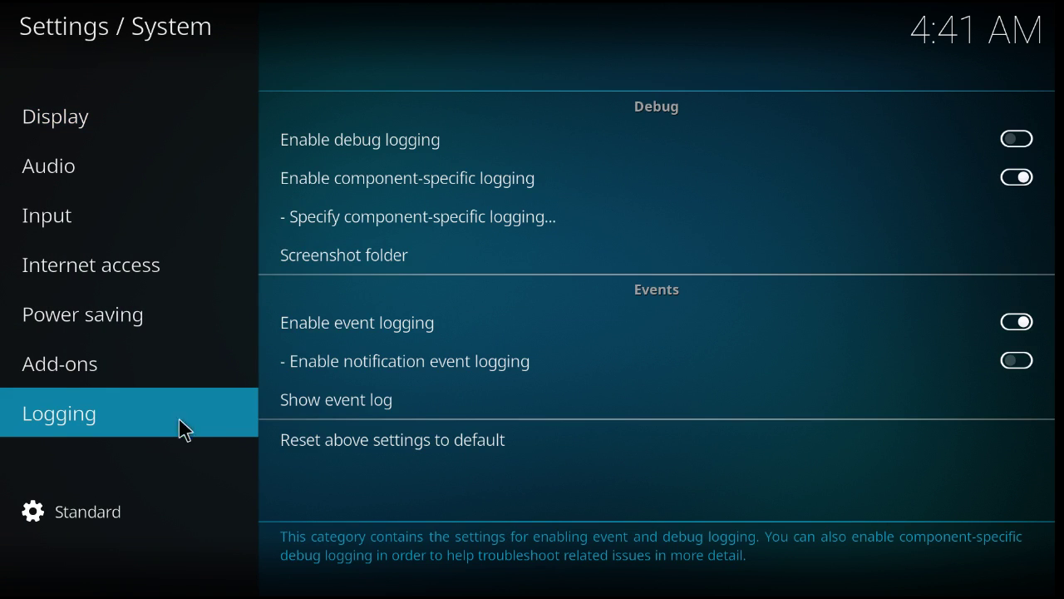
mouse_move(192, 378)
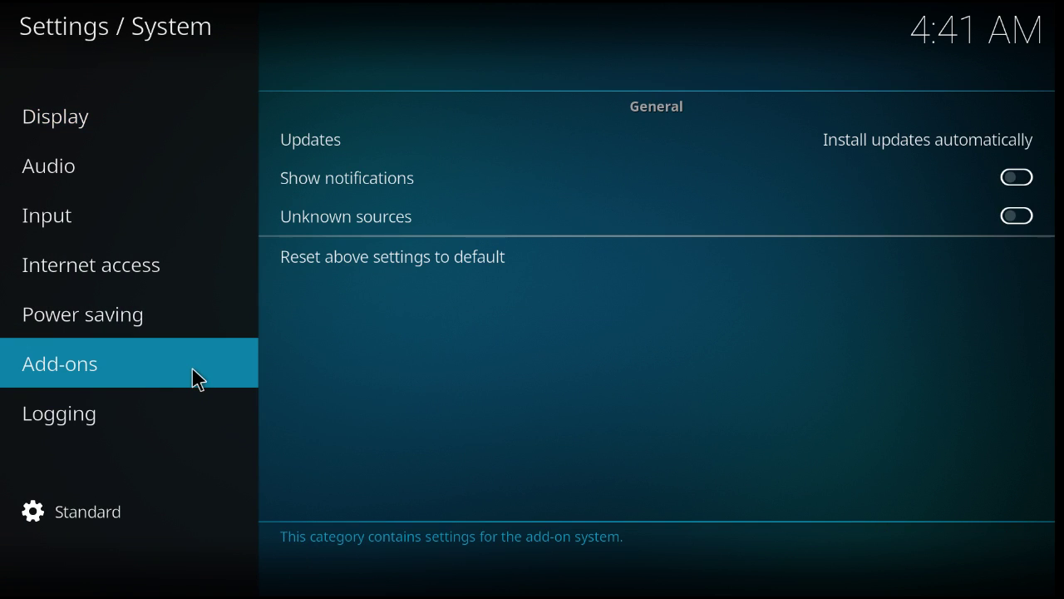
click(1021, 216)
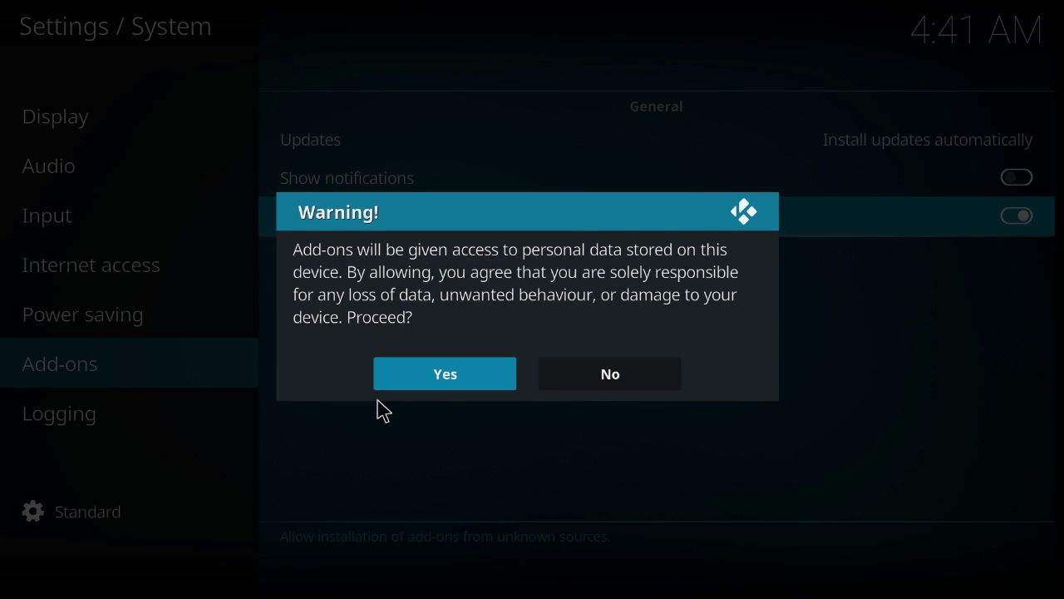
click(431, 395)
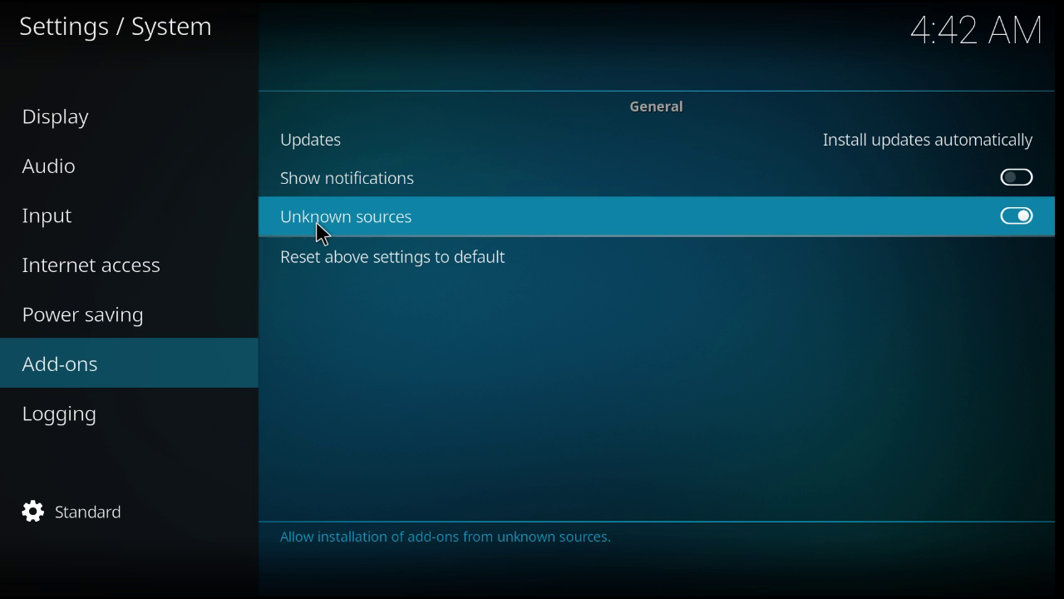
right_click(289, 329)
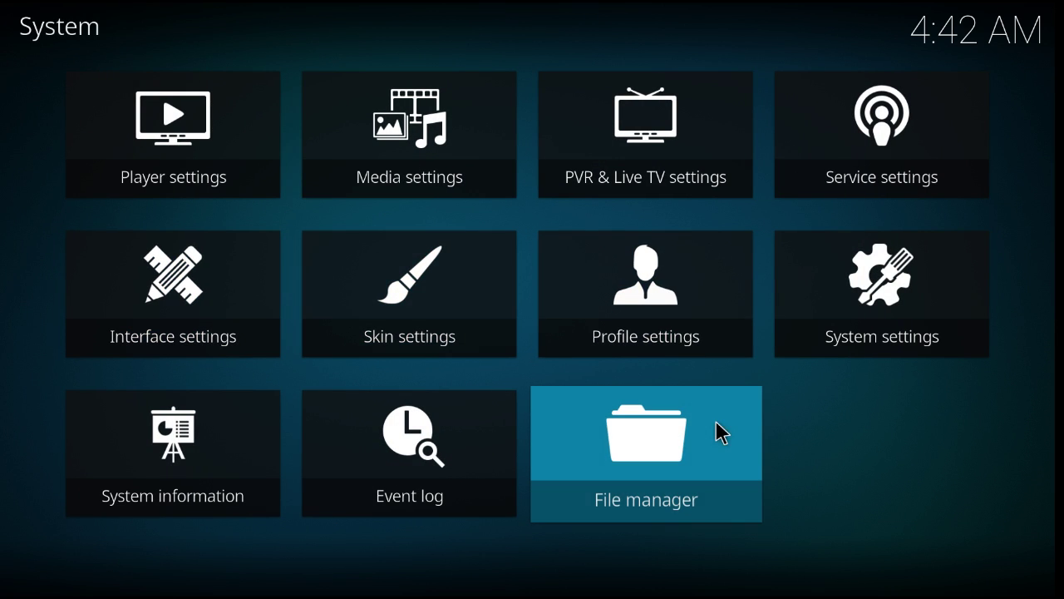
click(701, 451)
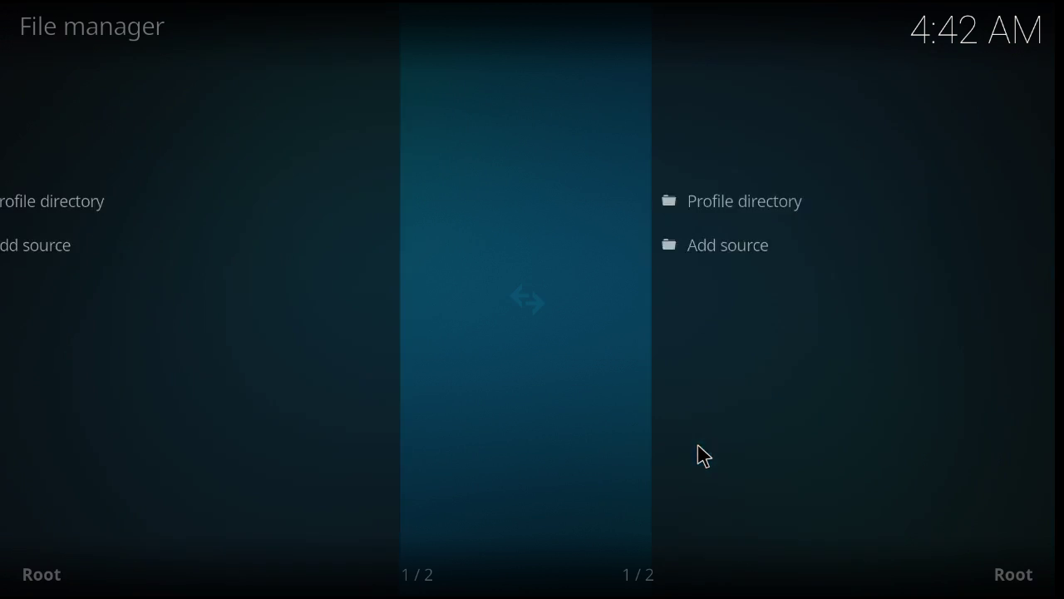
click(219, 255)
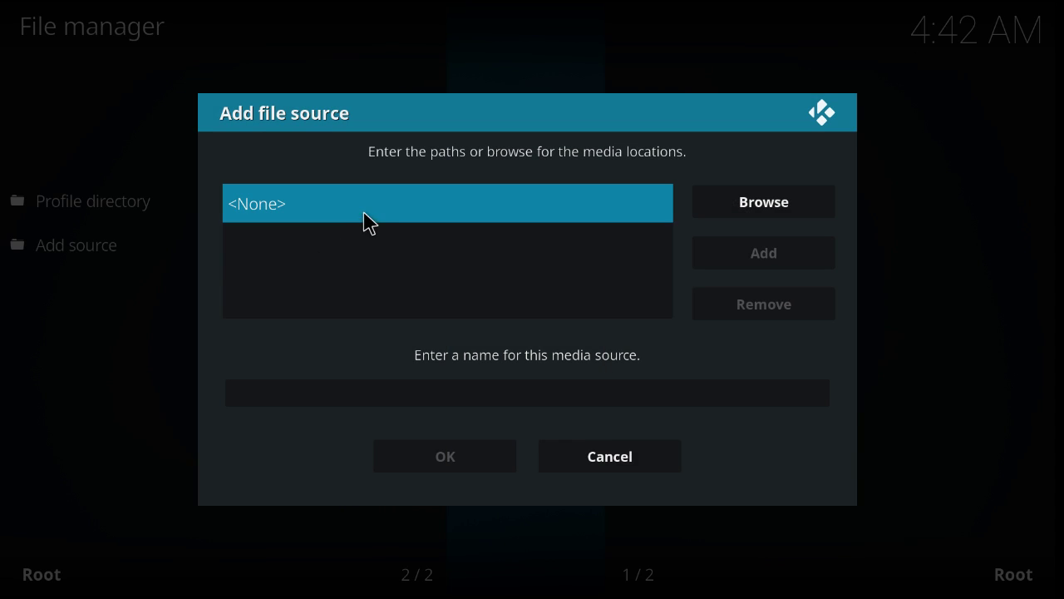
click(365, 209)
text(h)
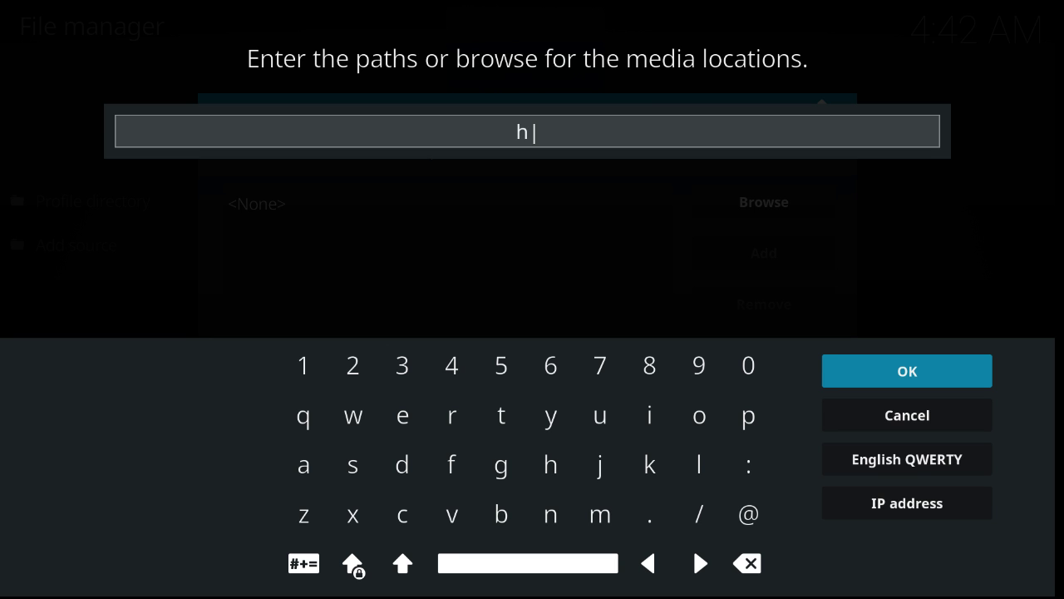
text(ttp://fusio)
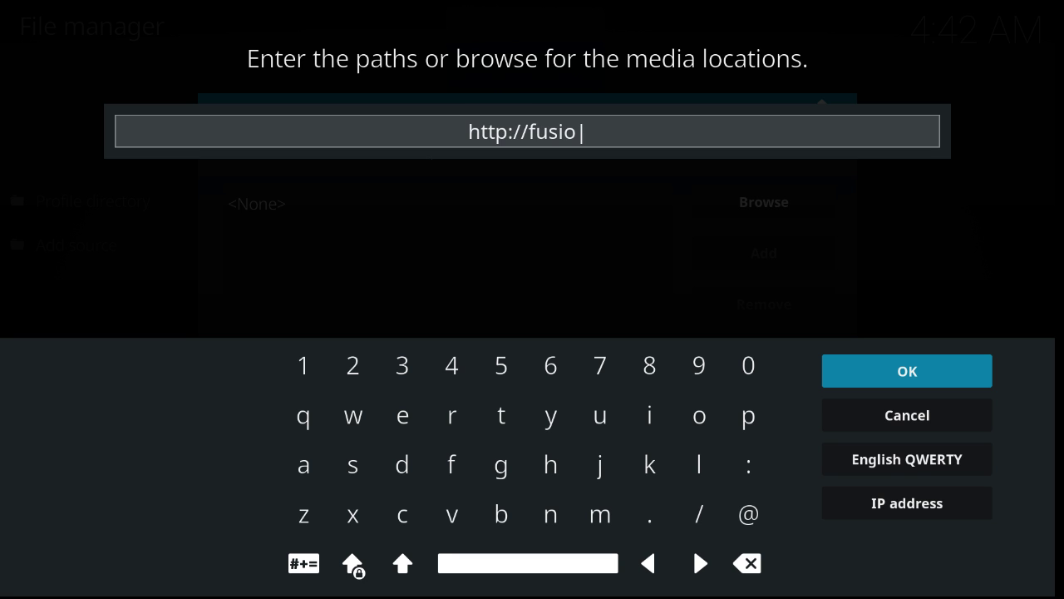
text(n.)
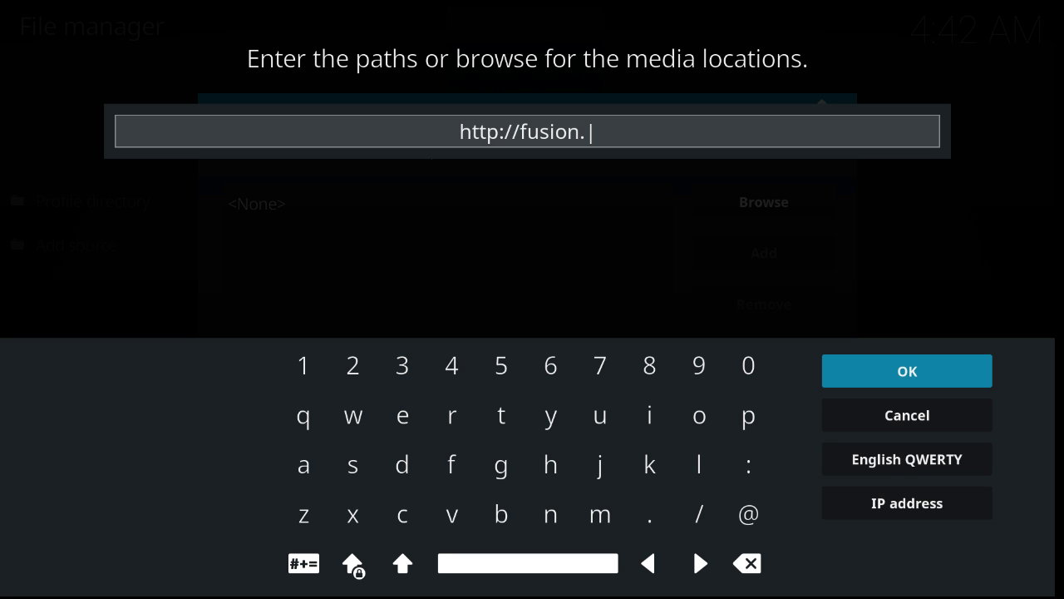
text(tvaddons)
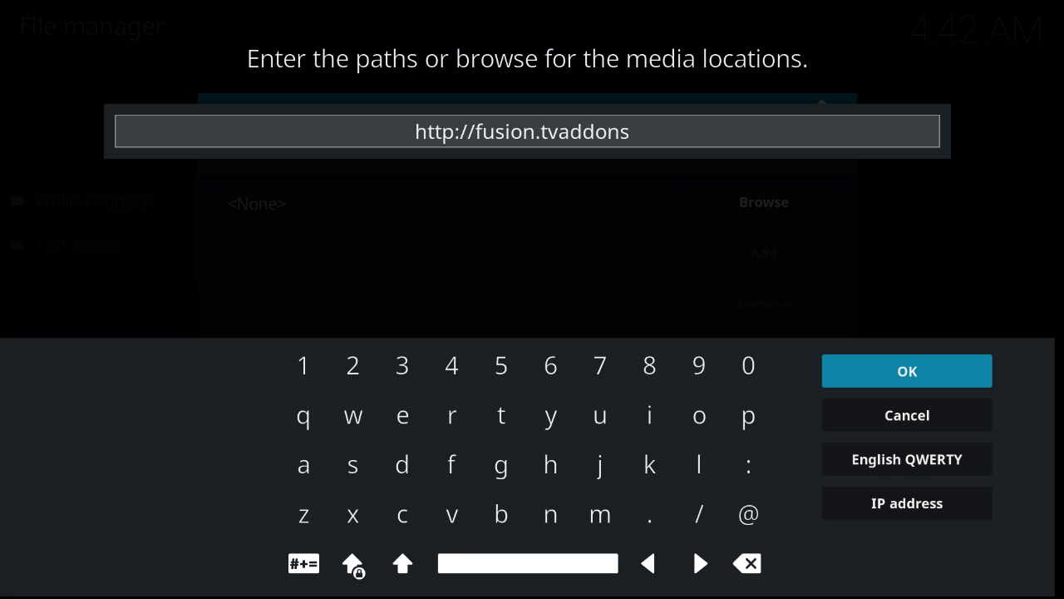
text(.ag)
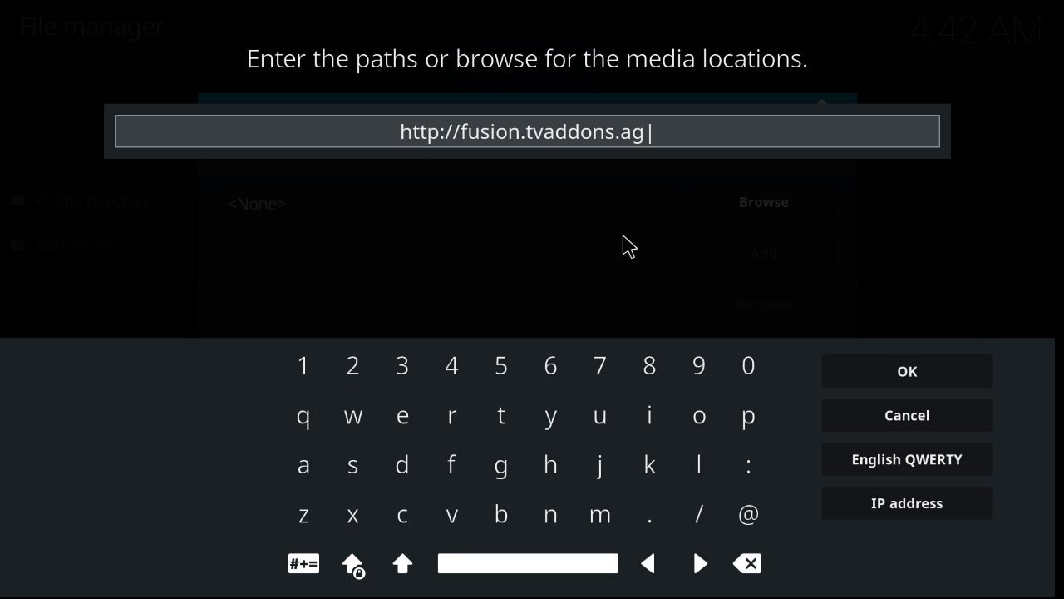
click(957, 375)
key(Escape)
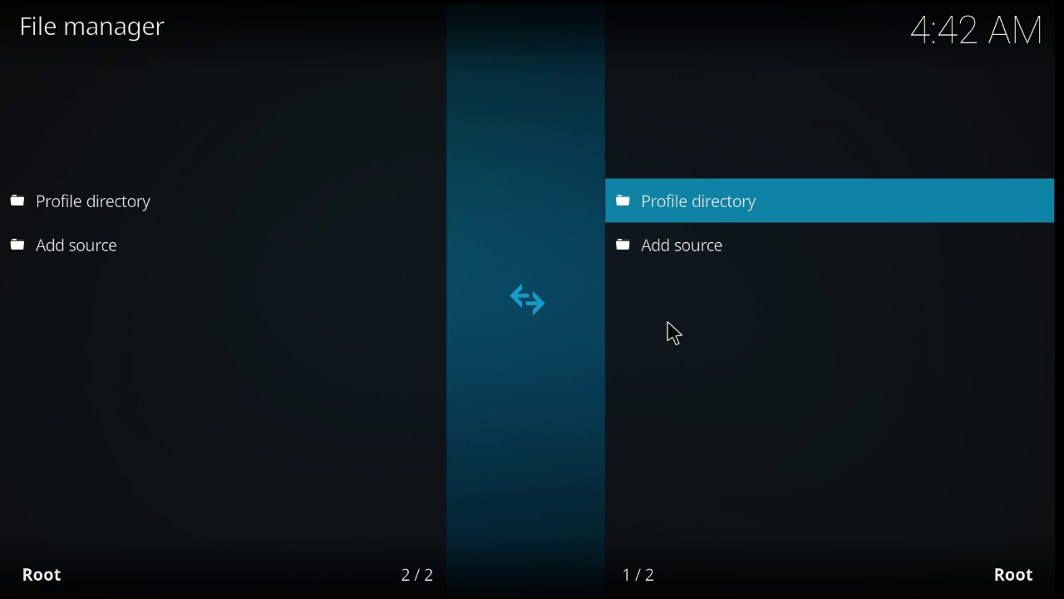
click(671, 250)
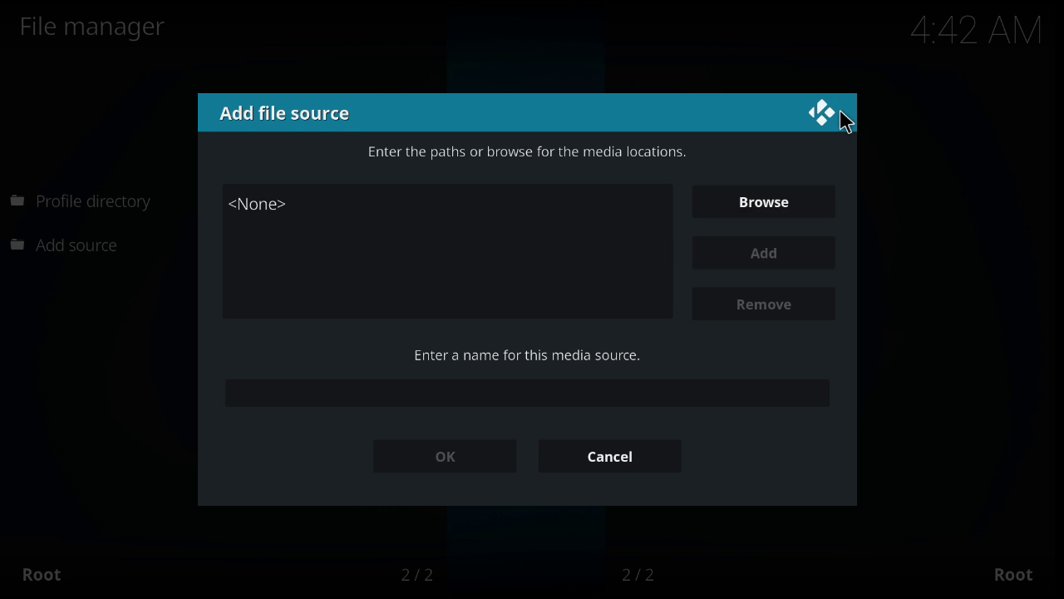
click(836, 123)
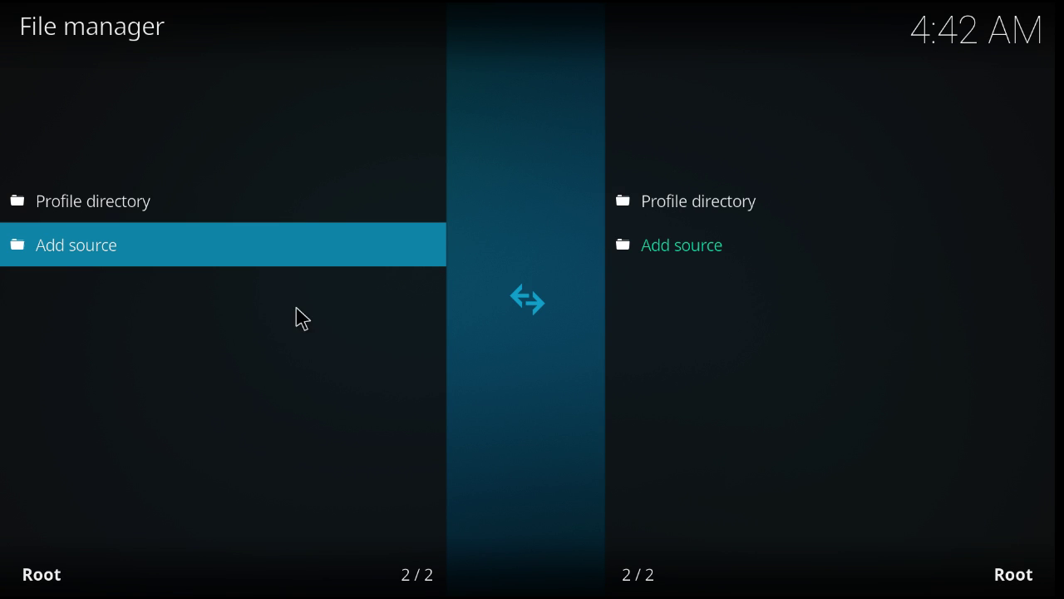
click(214, 258)
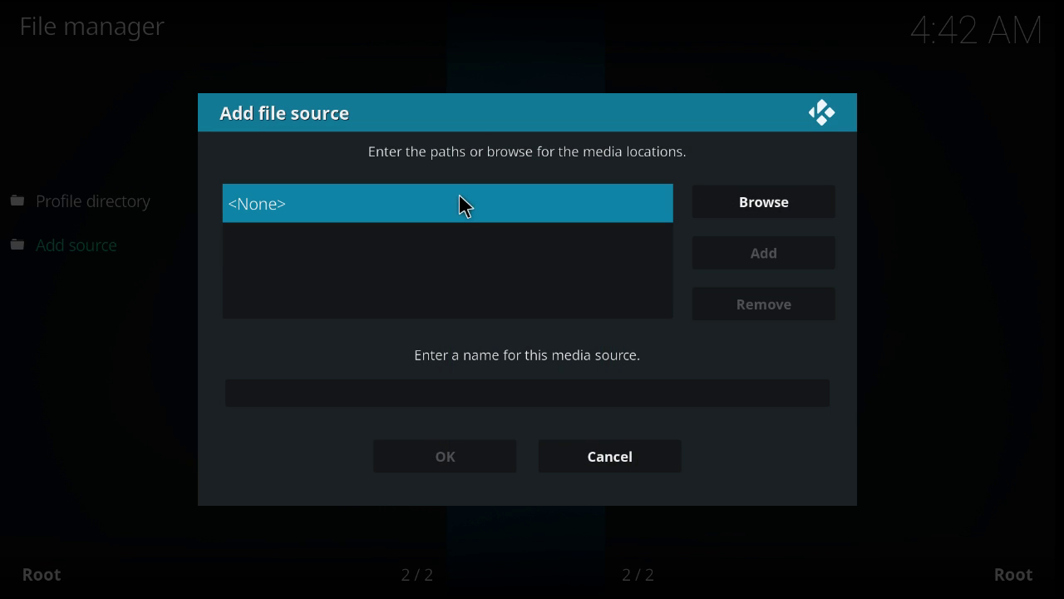
click(459, 201)
text(ht)
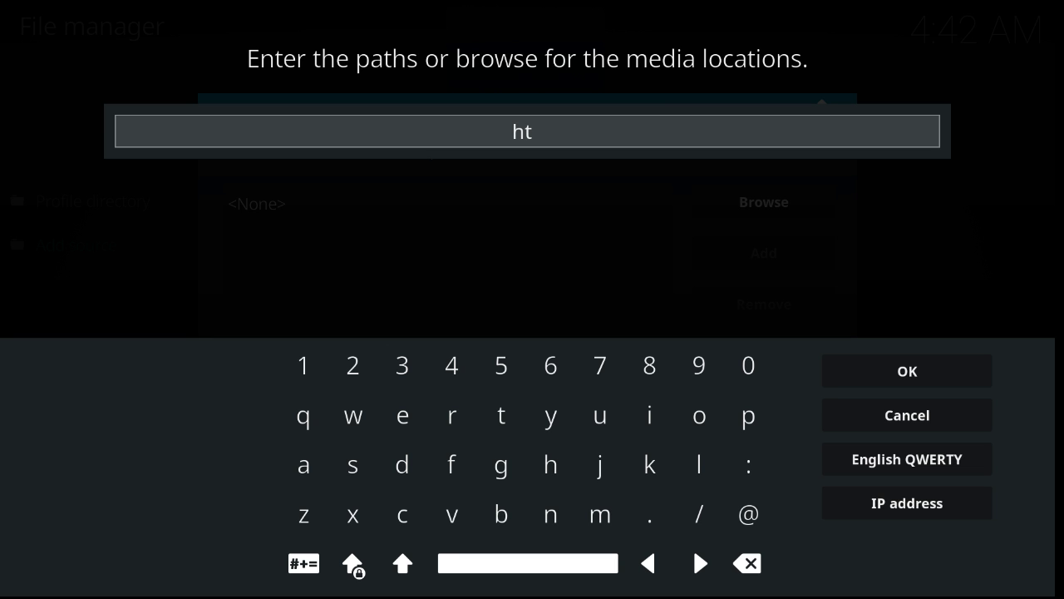
text(tp:')
key(BackSpace)
text(//fu)
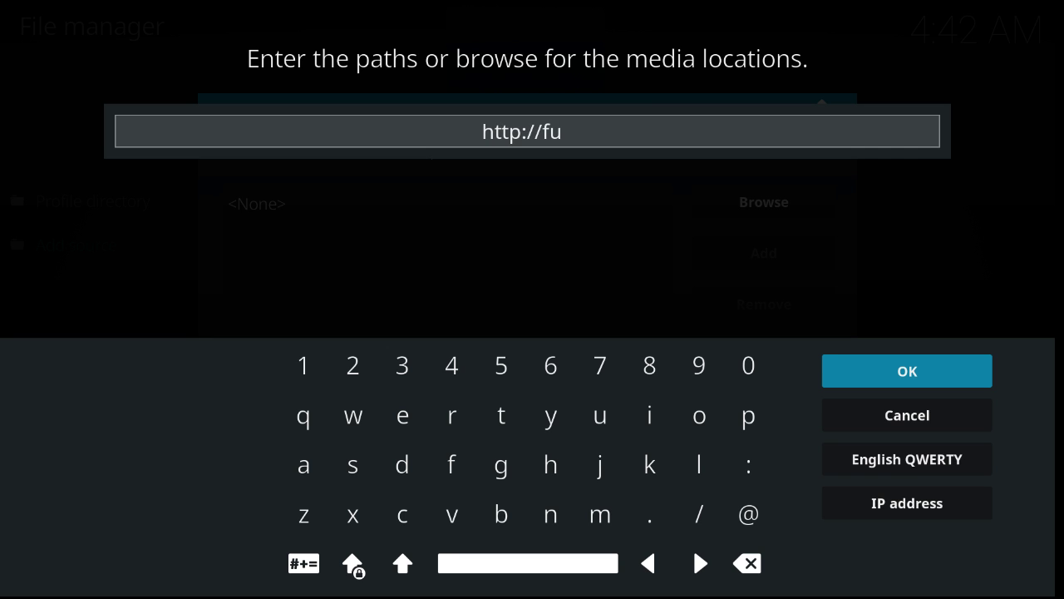
text(sion.tvaddons.ag)
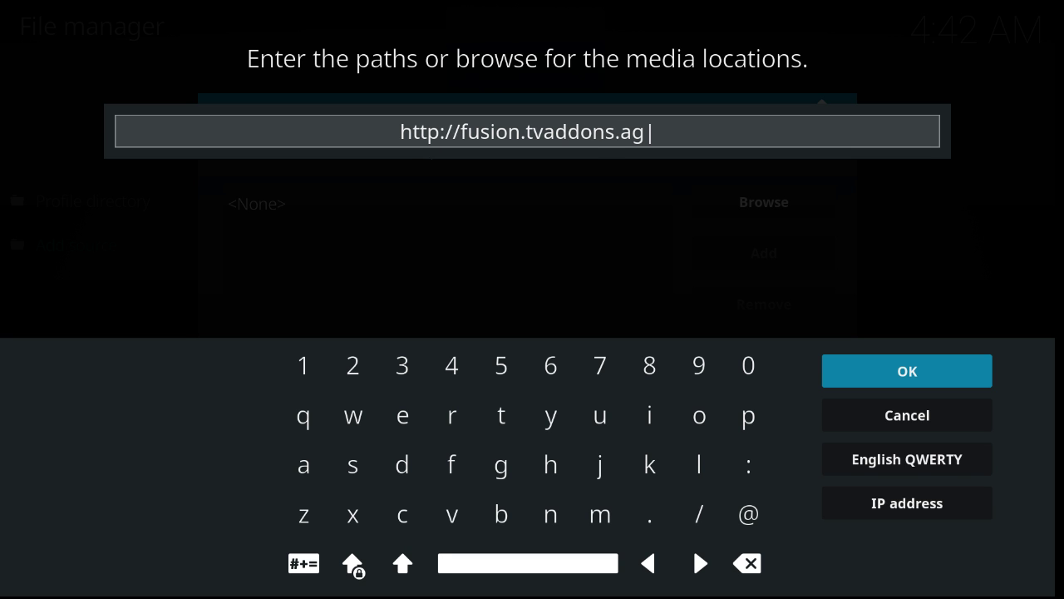
click(923, 375)
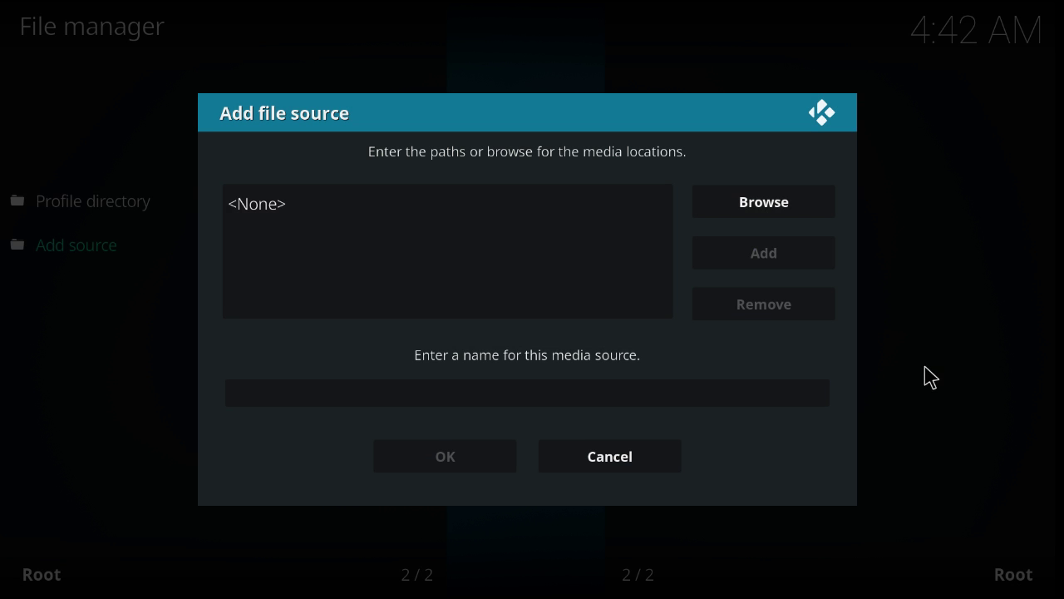
click(503, 389)
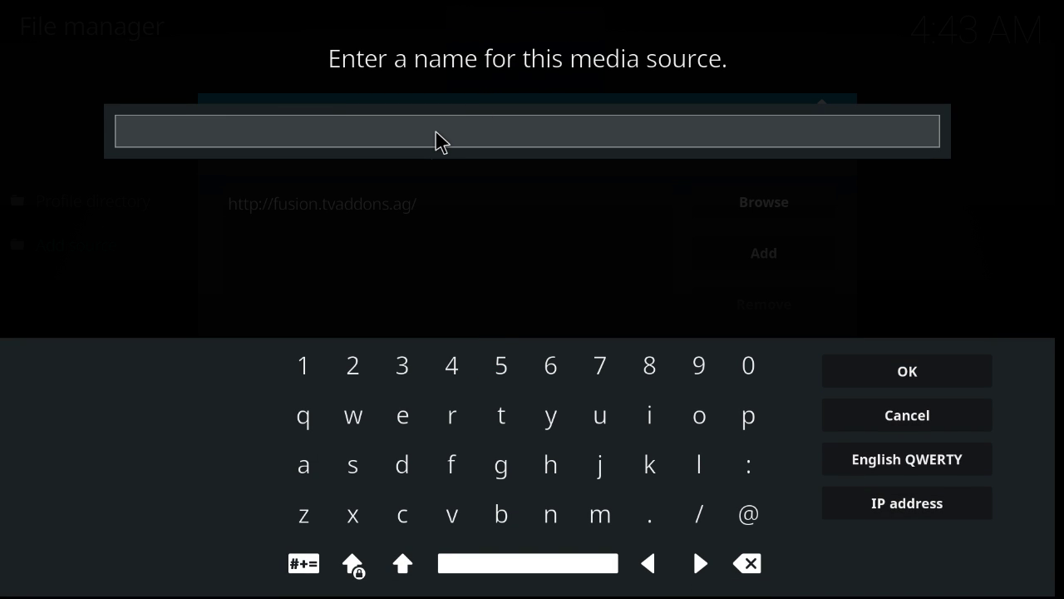
text(sion)
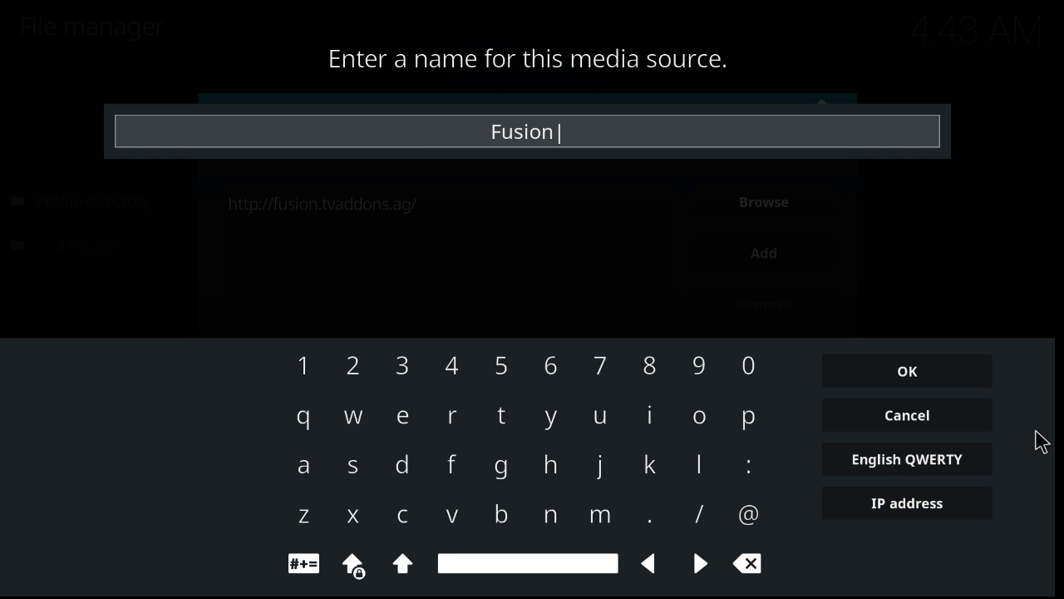
click(985, 385)
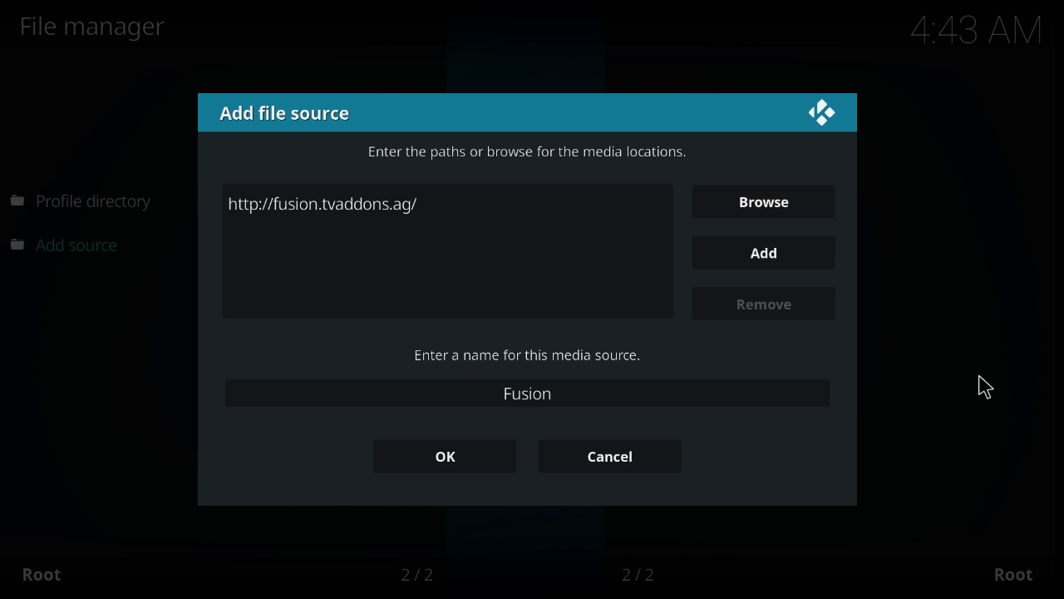
click(426, 477)
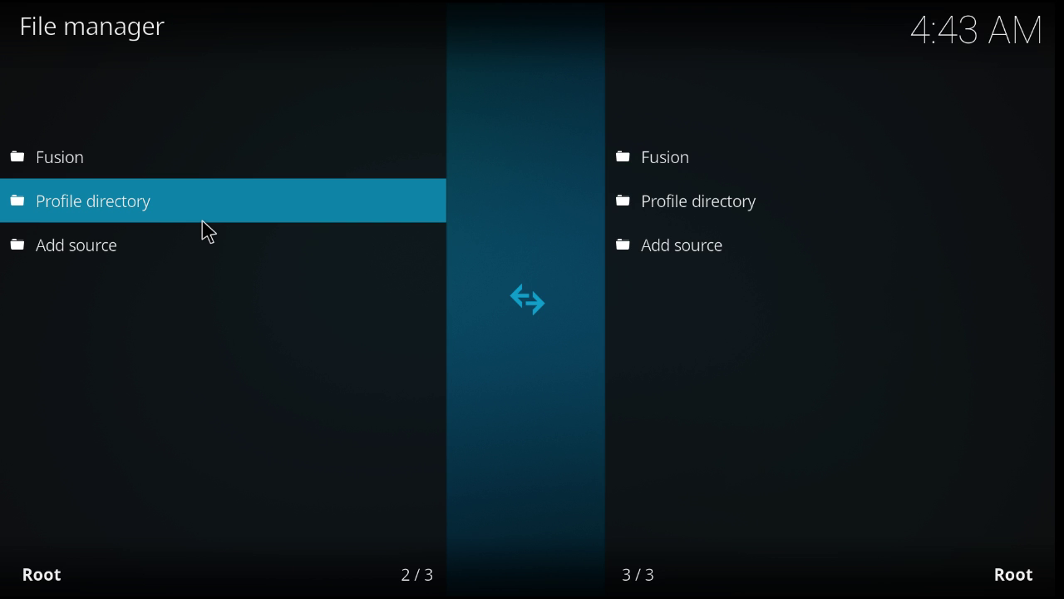
Install repository.exodus-1.0.1.zip from Fusion > kodi-repos > english via Install from zip file
key(Escape)
key(Escape)
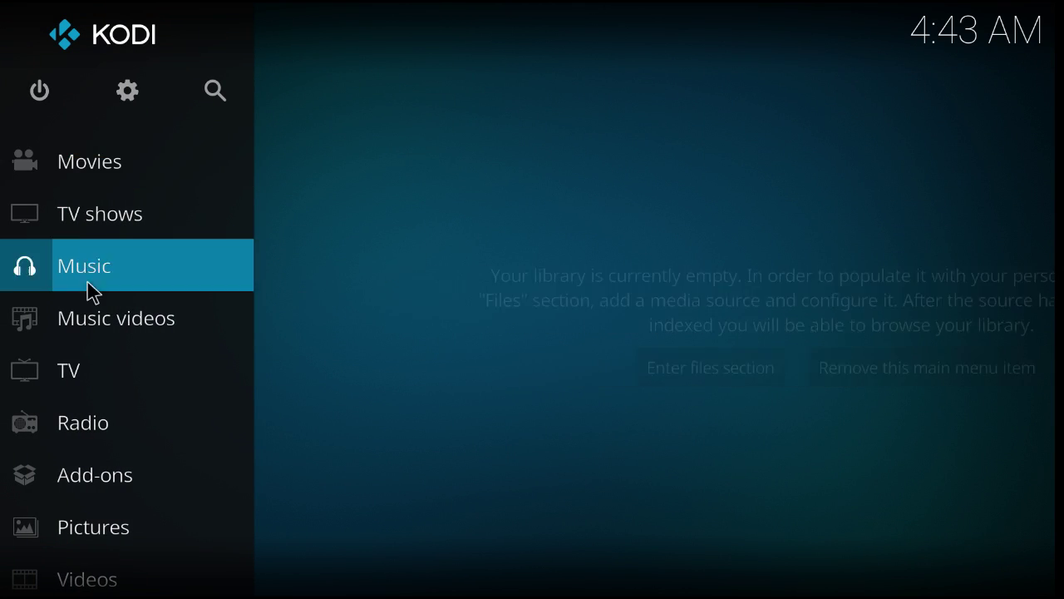
click(93, 411)
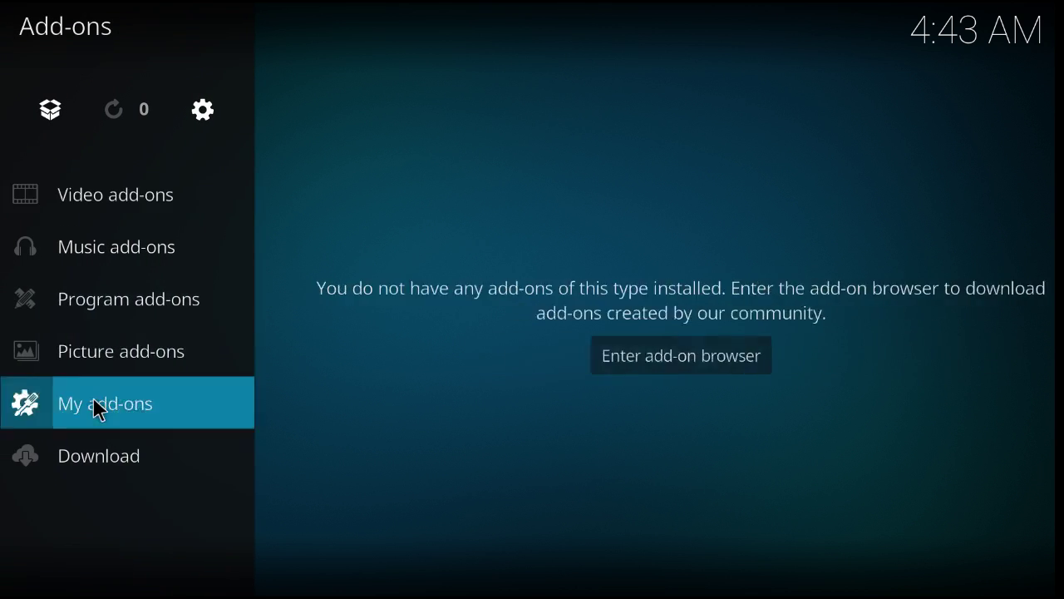
click(51, 123)
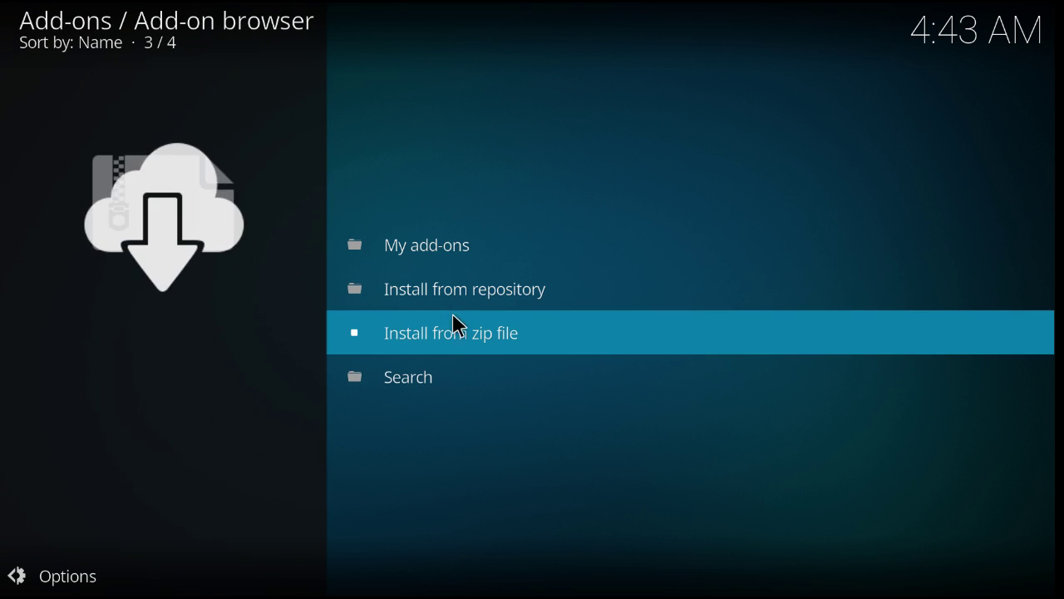
click(455, 331)
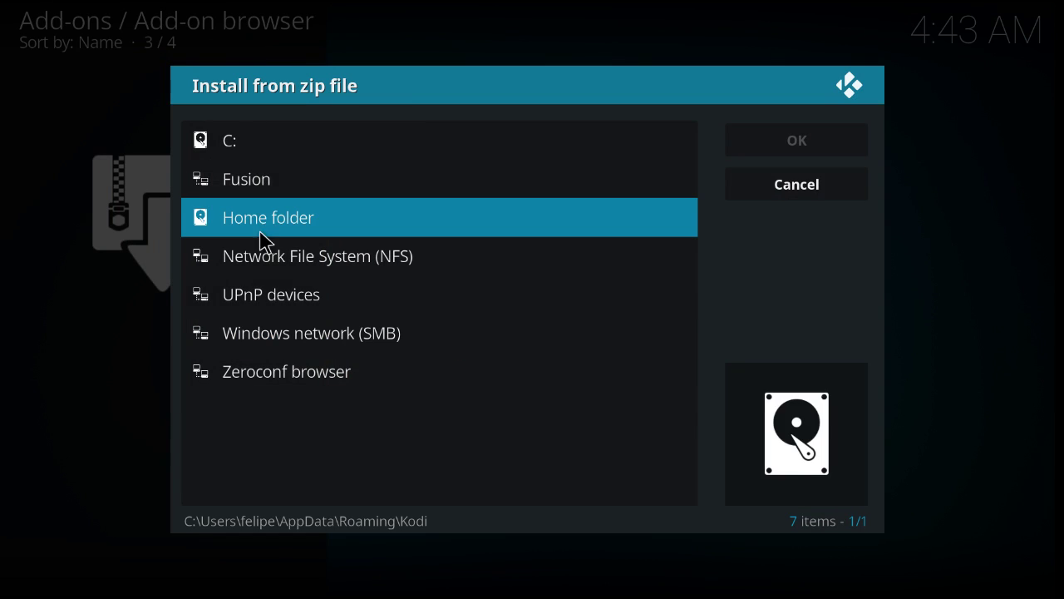
click(289, 192)
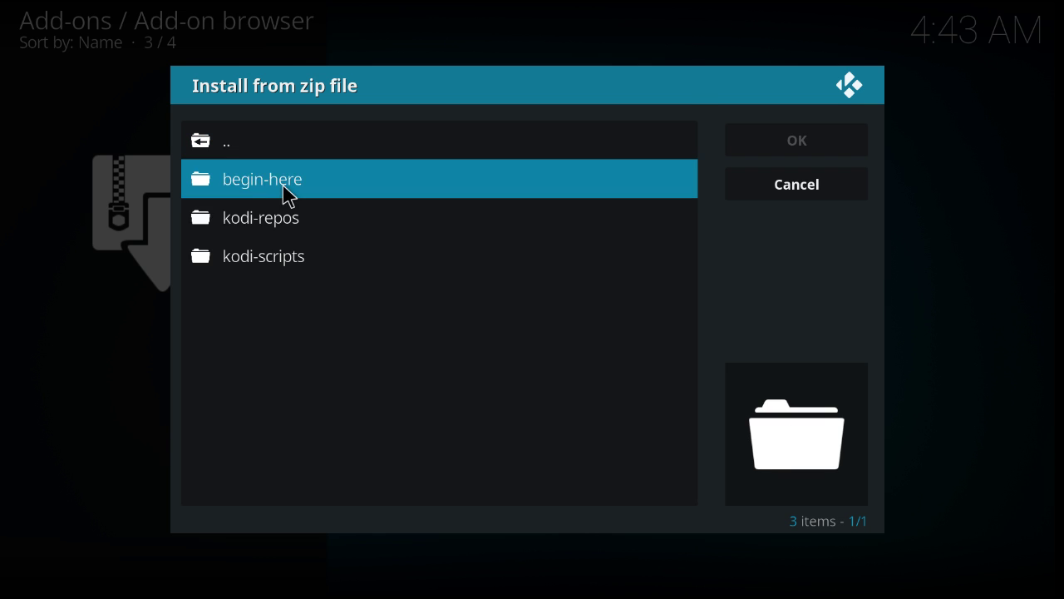
click(270, 222)
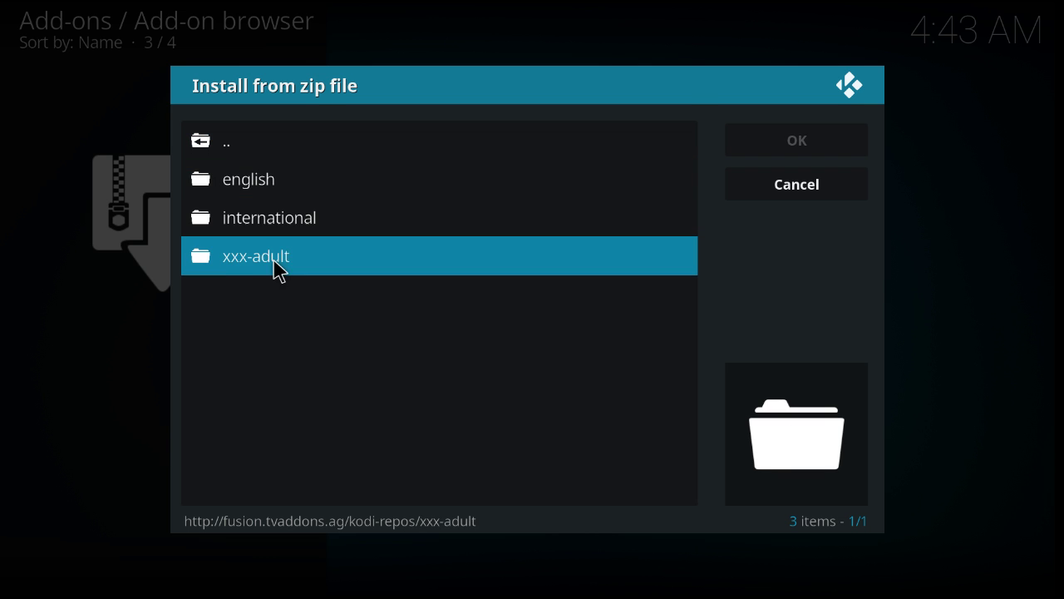
click(303, 193)
scroll(387, 386, down, 5)
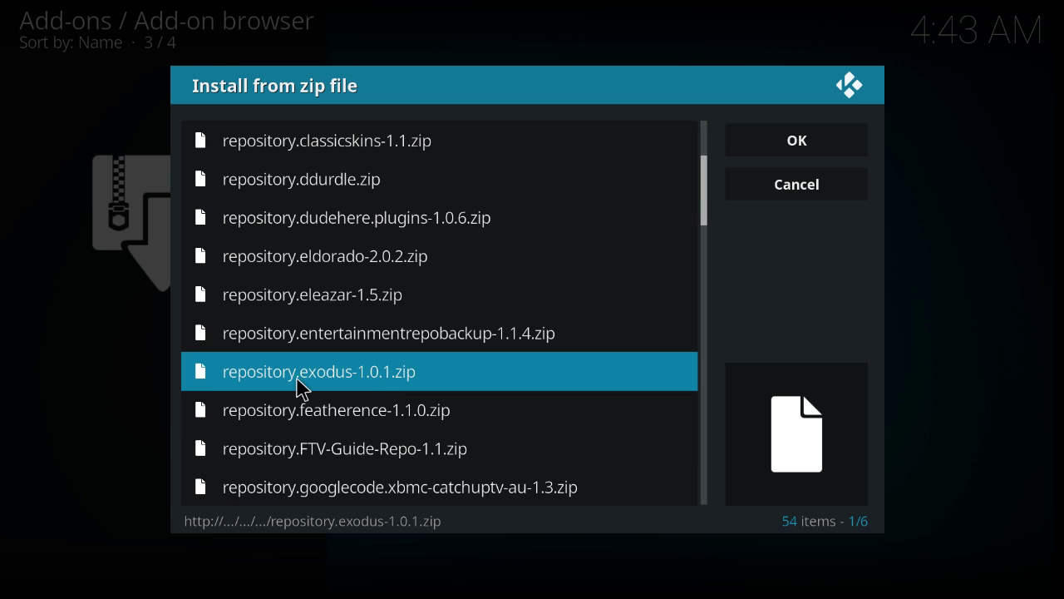
click(371, 384)
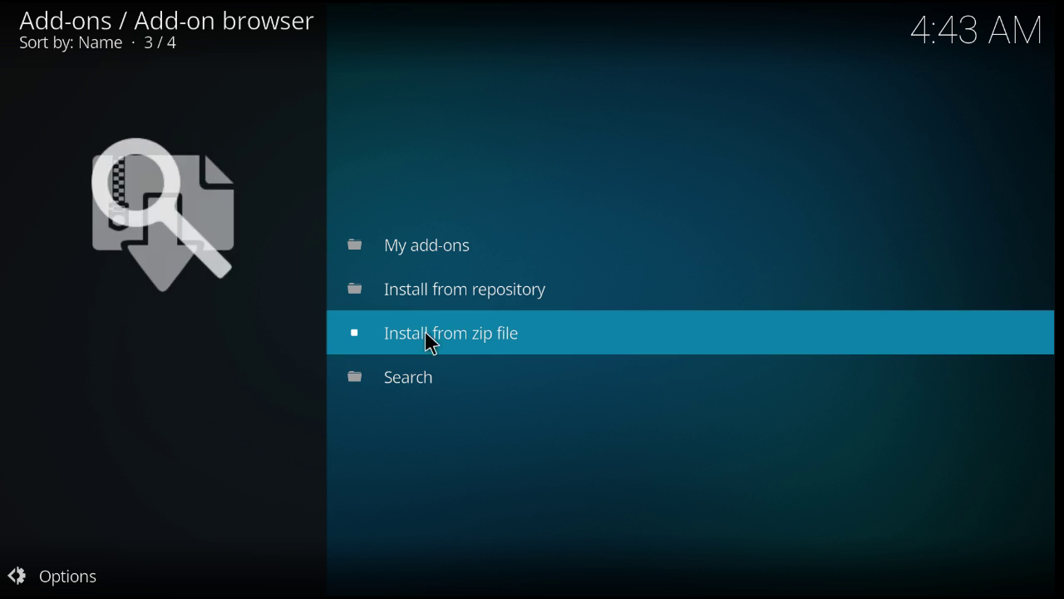
Install Exodus 3.0.5 from the Exodus repository's Video add-ons list
click(463, 292)
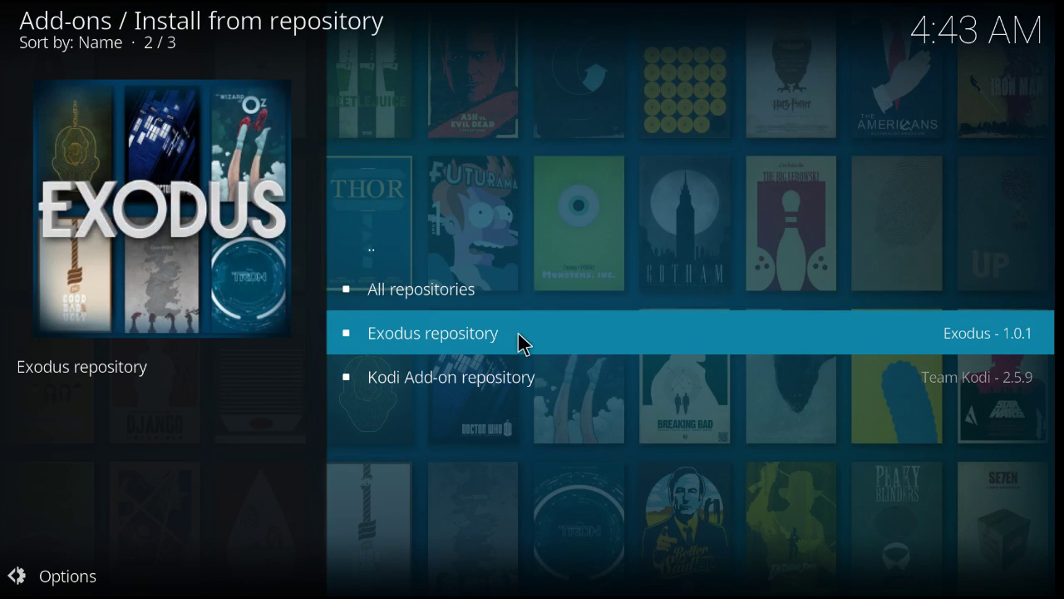
click(521, 342)
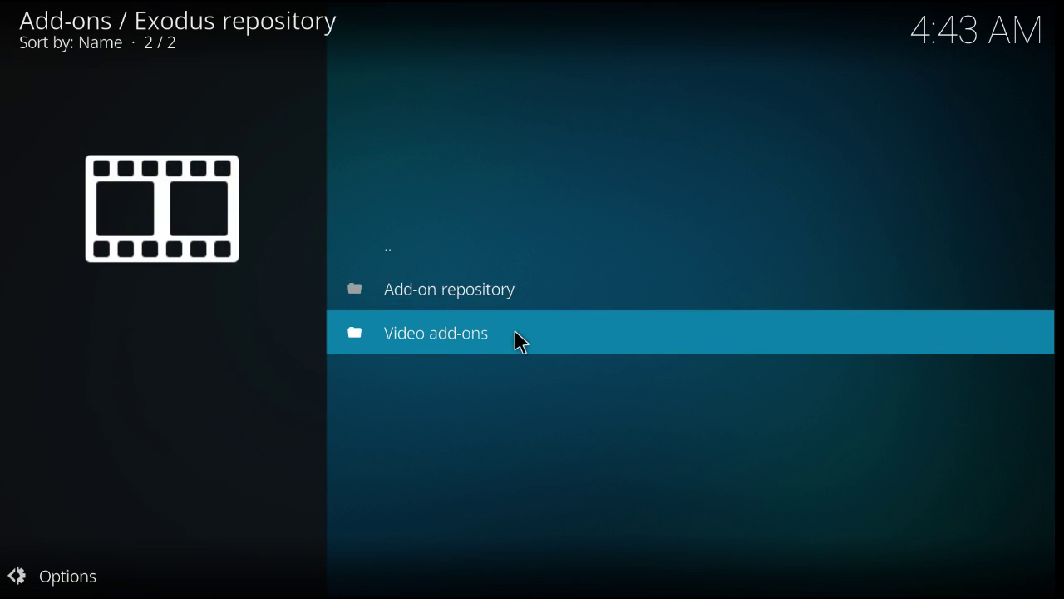
click(521, 342)
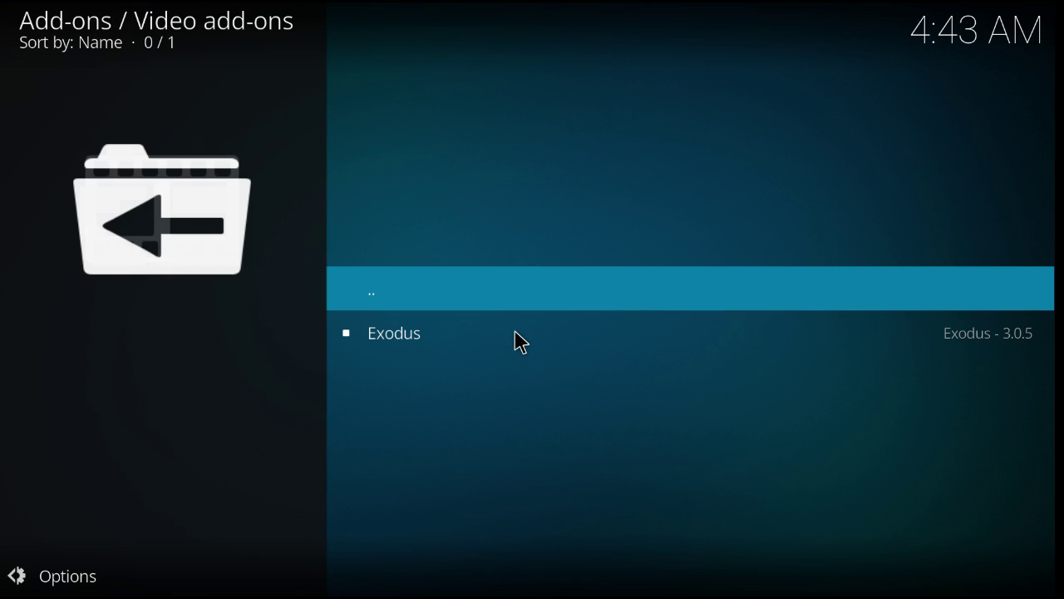
click(515, 339)
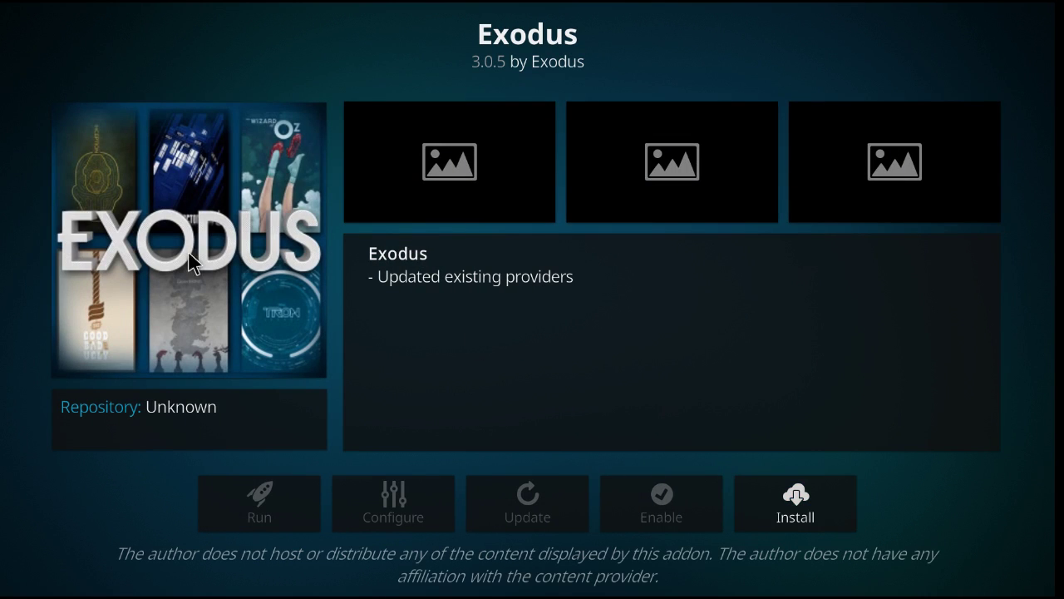
click(800, 519)
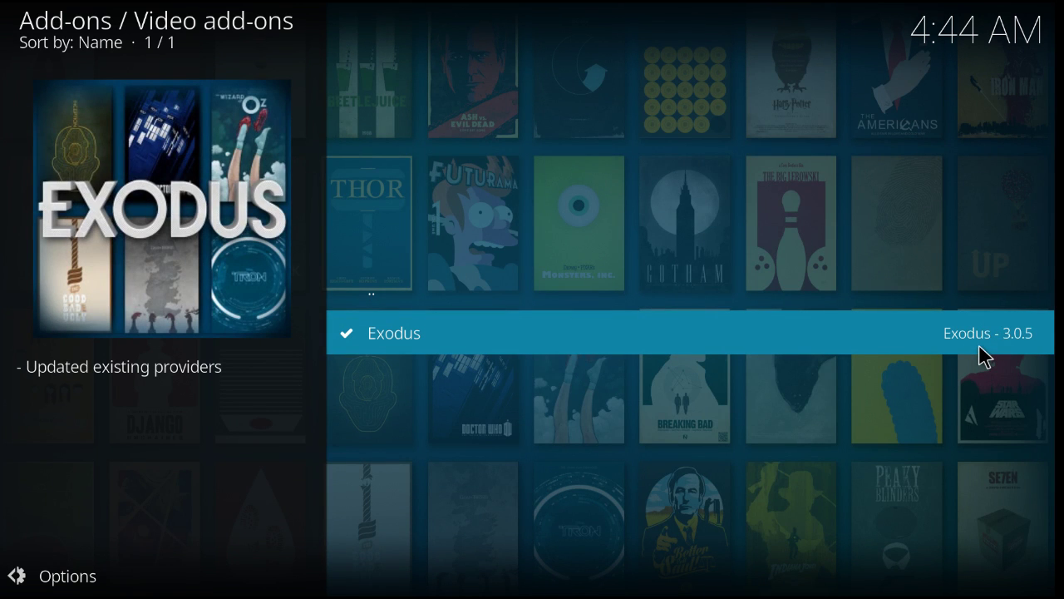
Return Home, launch Exodus, and open Movies > In Theaters
right_click(985, 356)
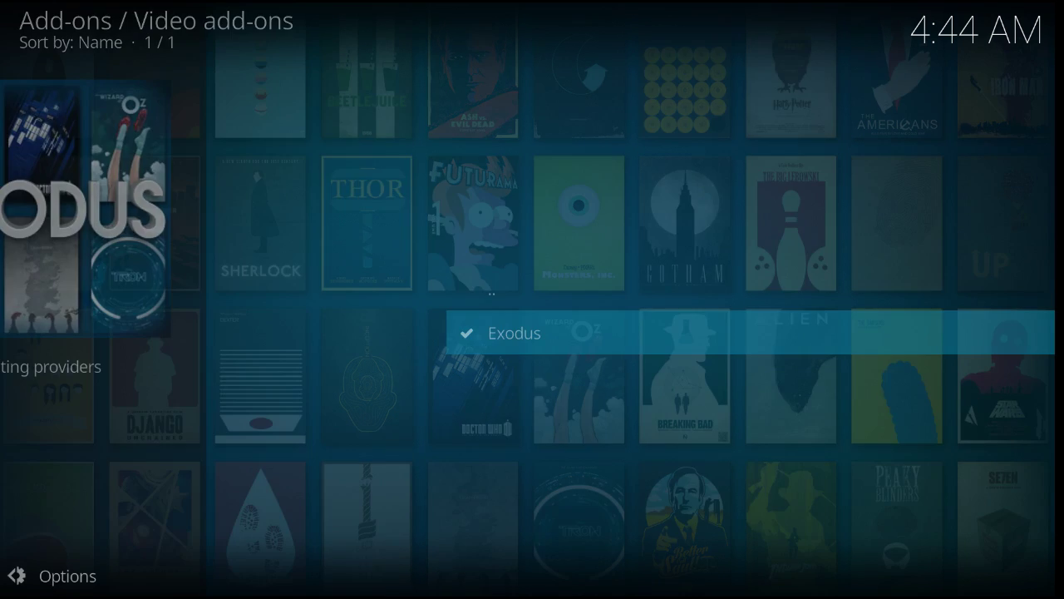
right_click(93, 292)
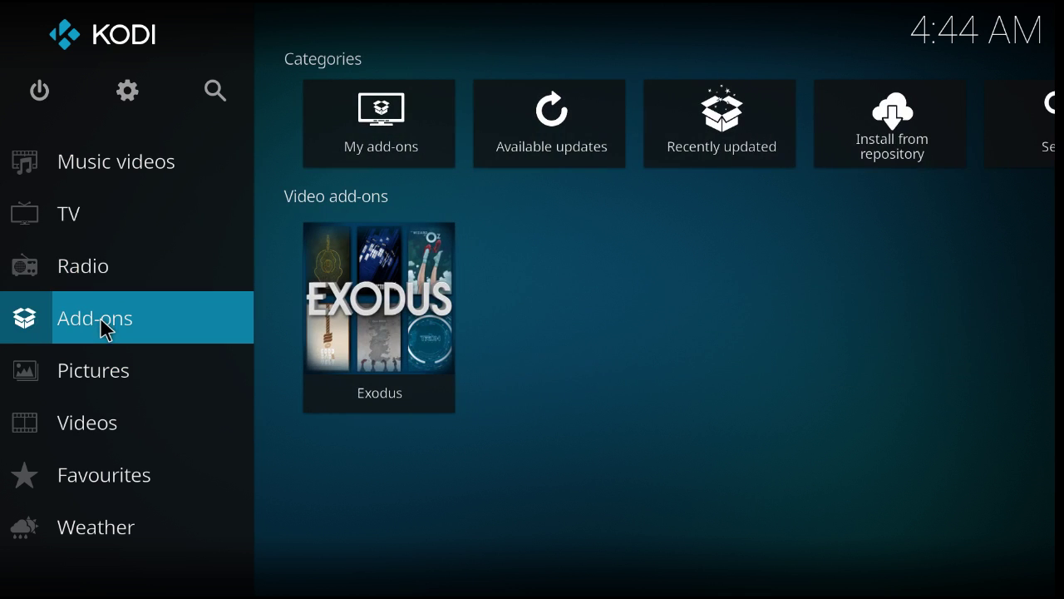
click(371, 320)
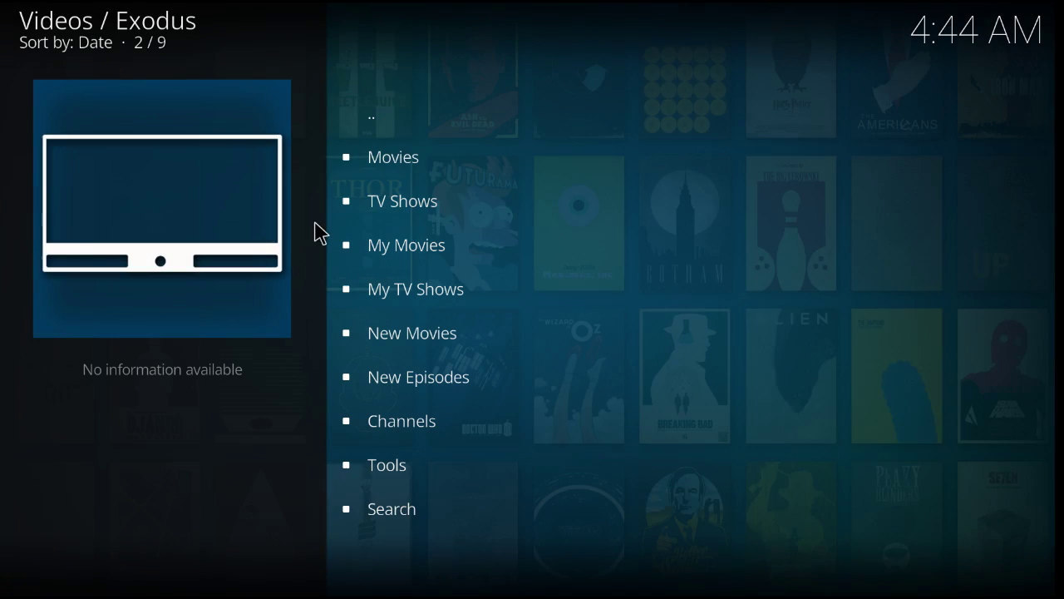
click(365, 166)
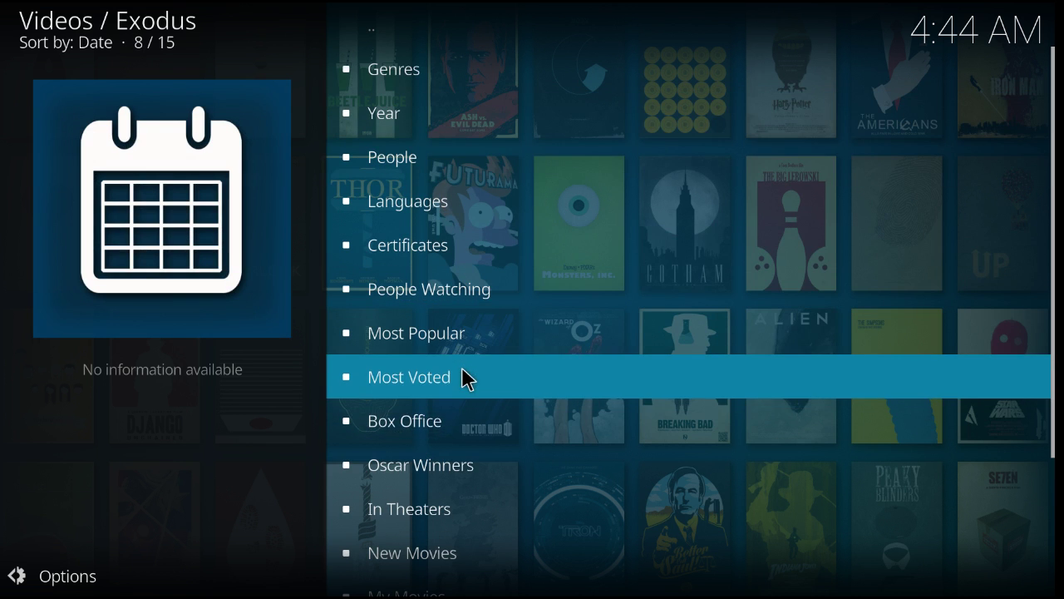
click(443, 514)
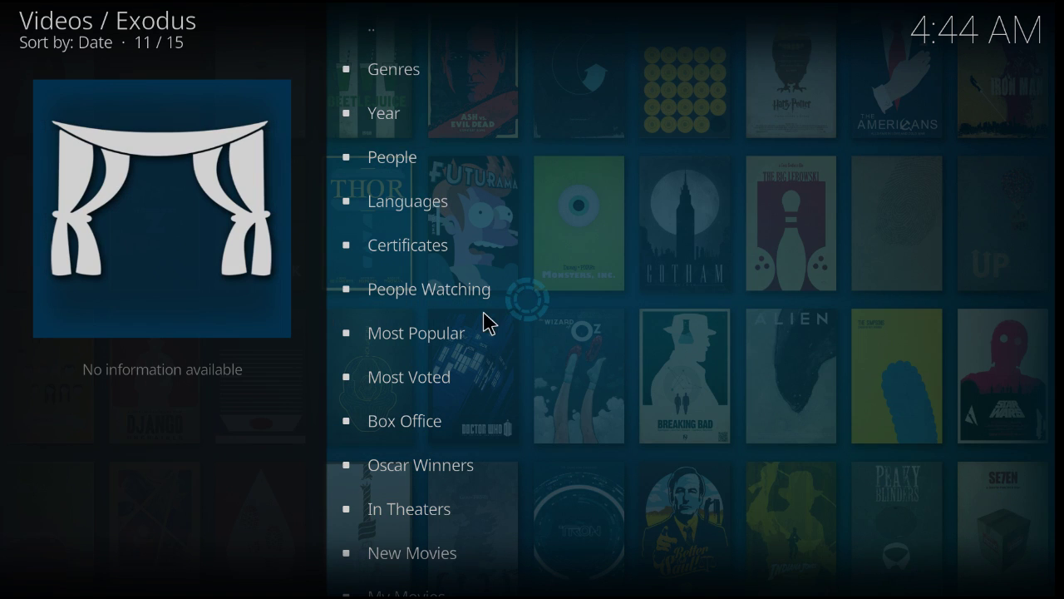